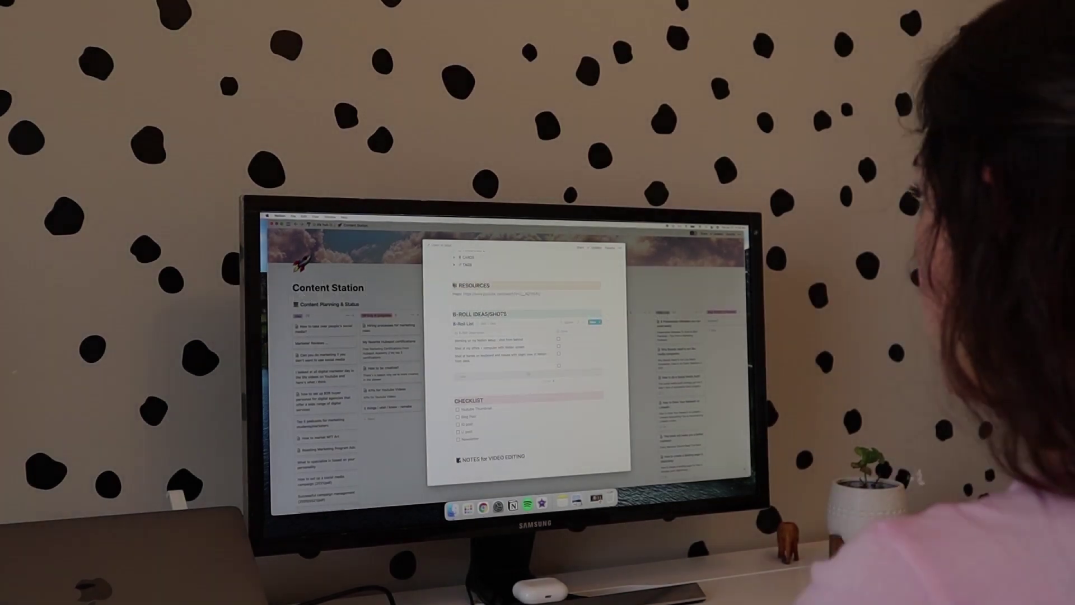
Expand the TIMESTAMPS toggle under CONTENT, add the entry "00:00 Intro" and begin a second entry with "00:".
scroll(526, 364, "up", 3)
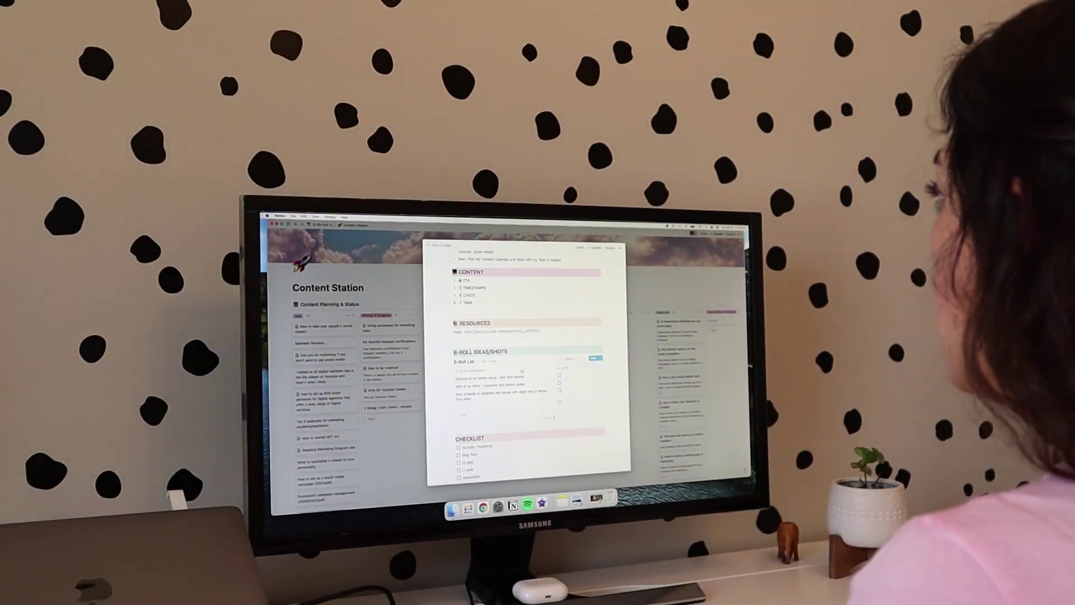
scroll(526, 364, "up", 3)
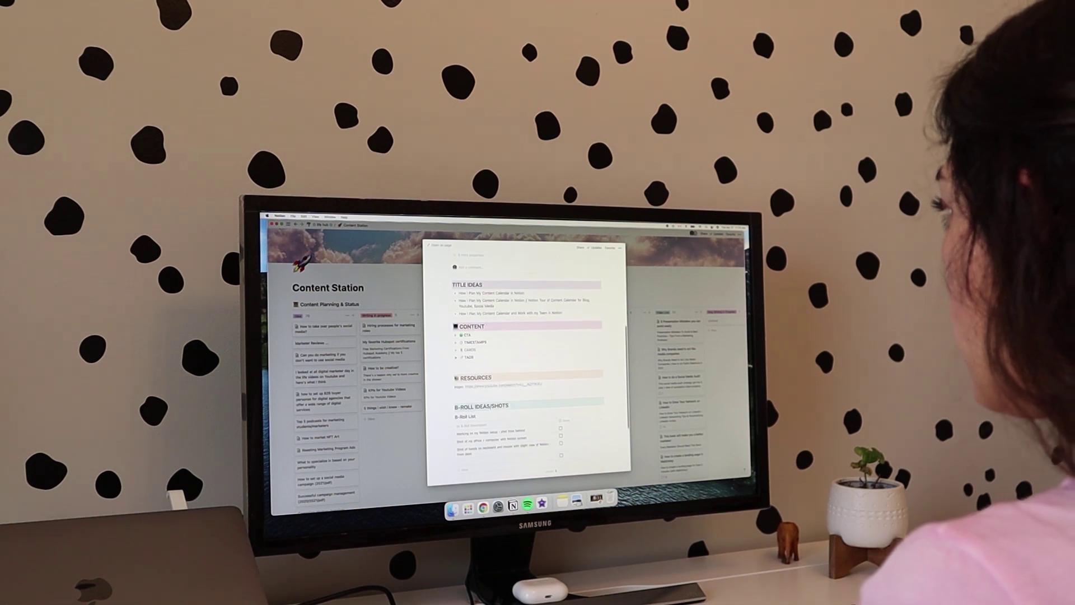
left_click(456, 342)
left_click(480, 350)
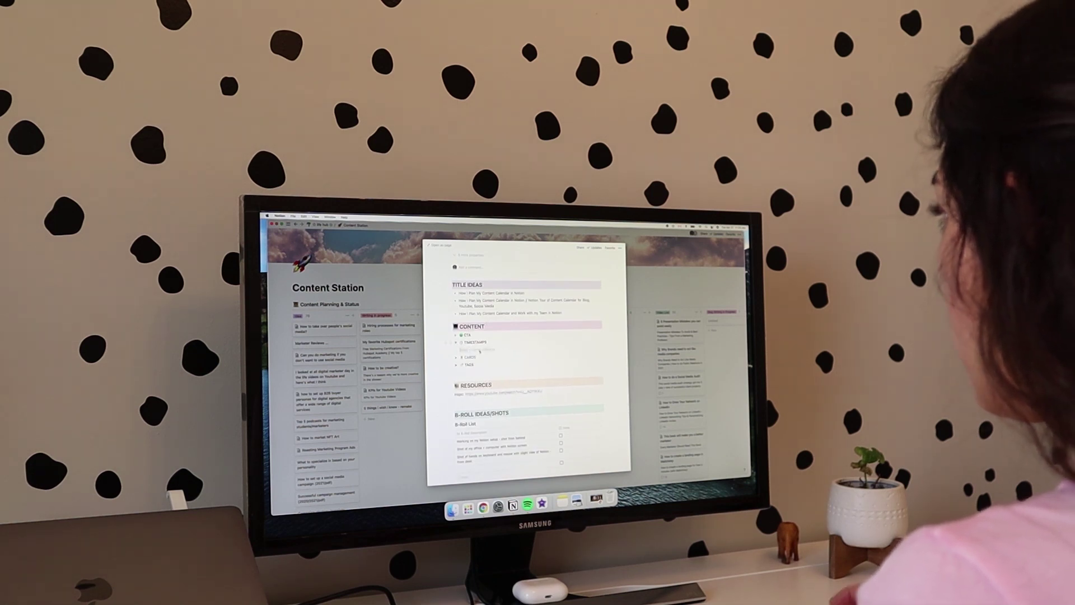
type("00:00")
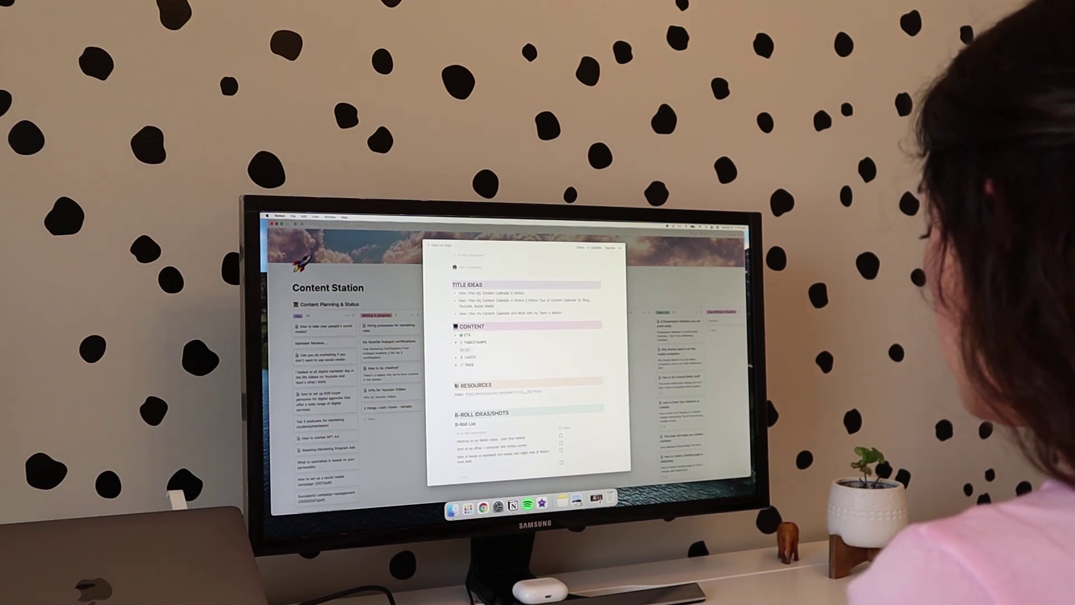
type(" Intro")
key("Return")
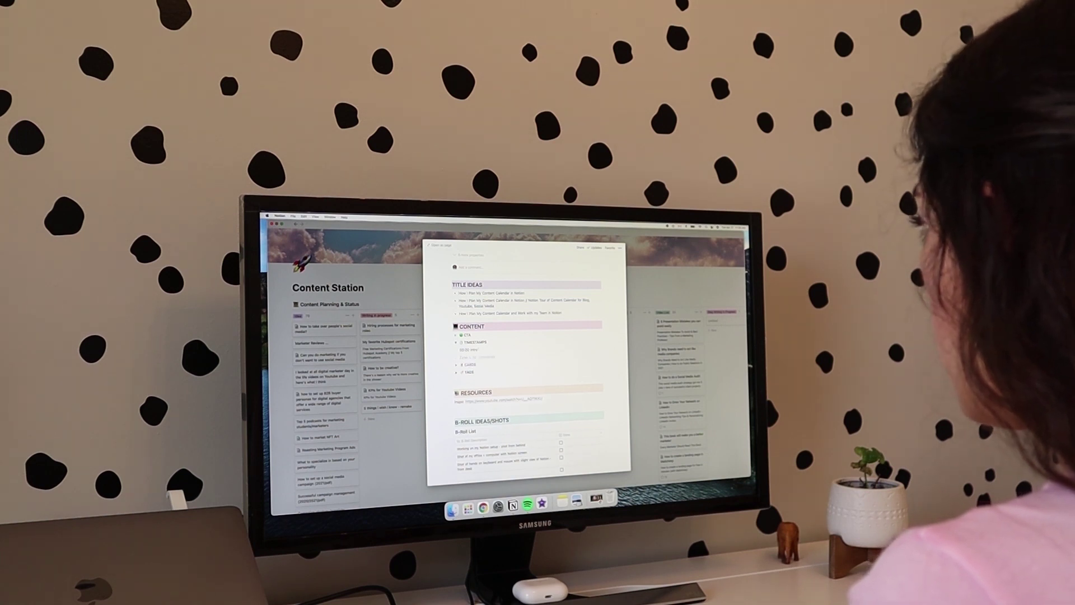
type("00:")
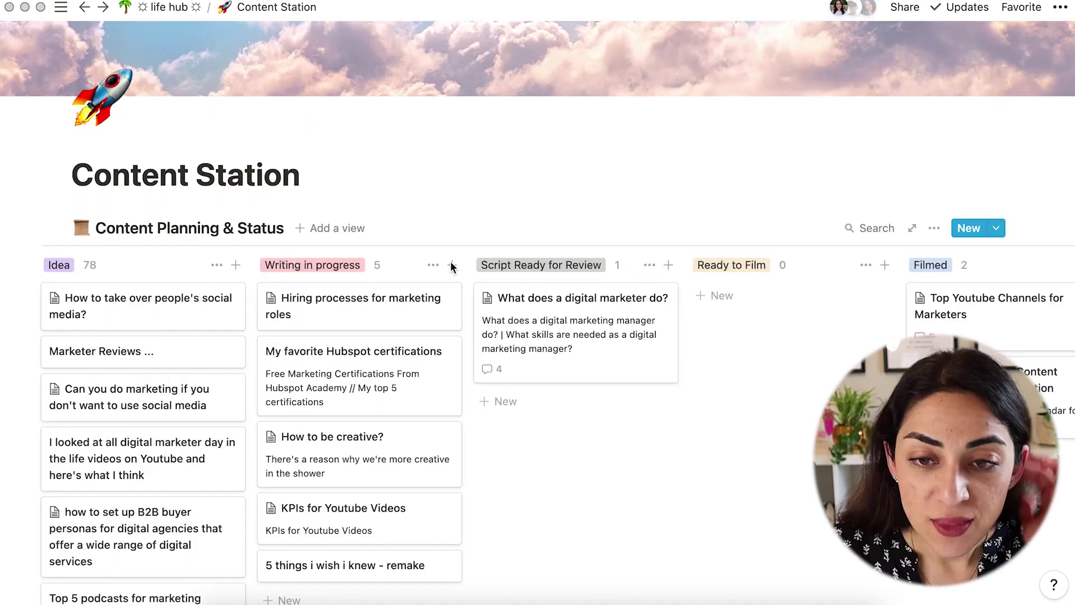
Examine the content ideas collected in the Idea column of the Content Planning & Status board.
scroll(452, 267, "down", 2)
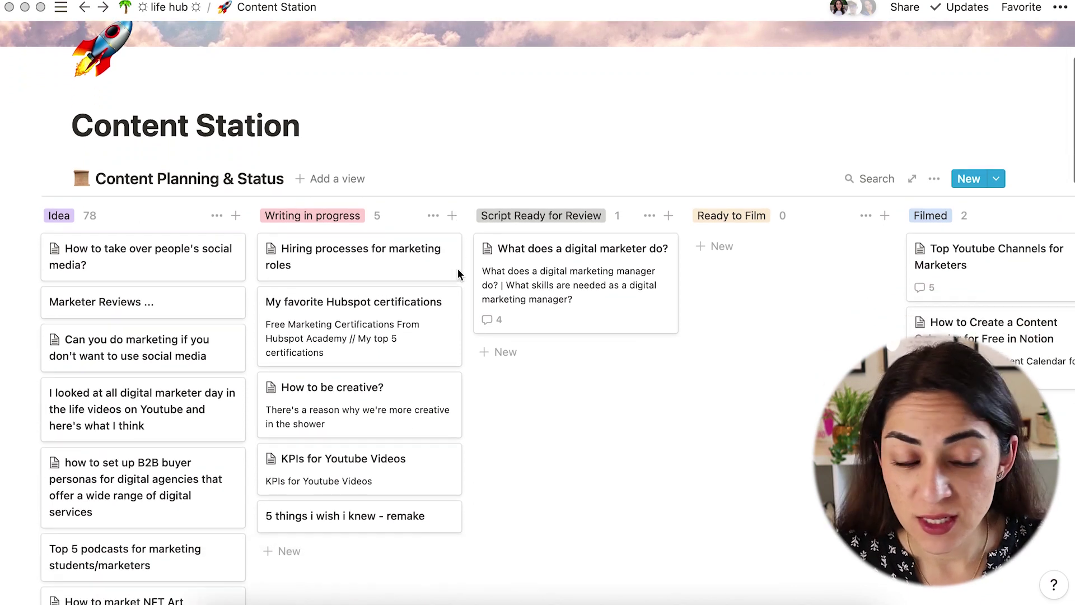
scroll(469, 294, "down", 1)
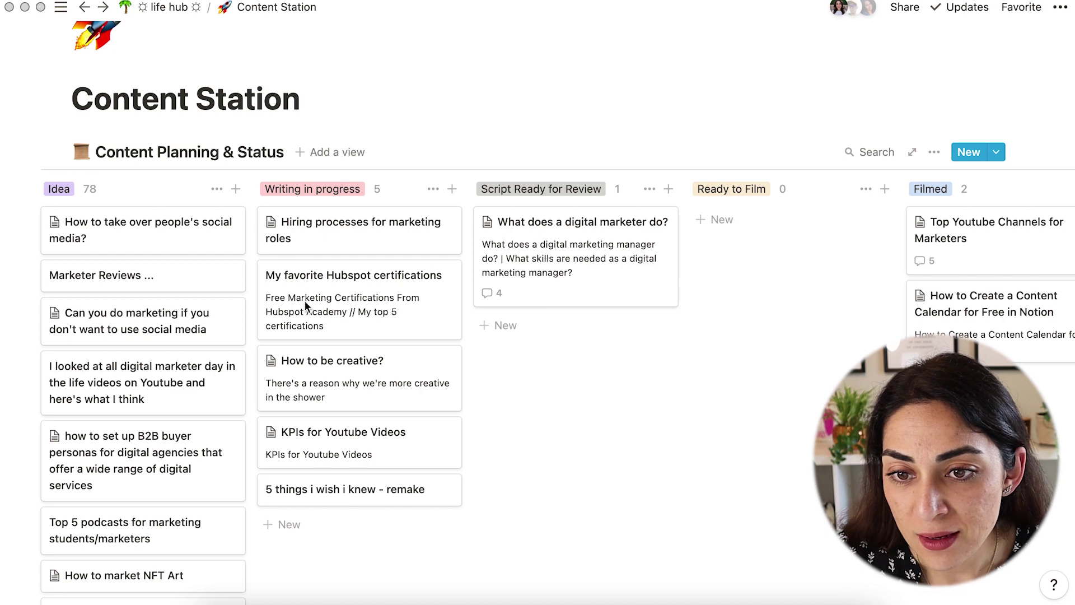
scroll(304, 300, "down", 3)
scroll(170, 188, "down", 1)
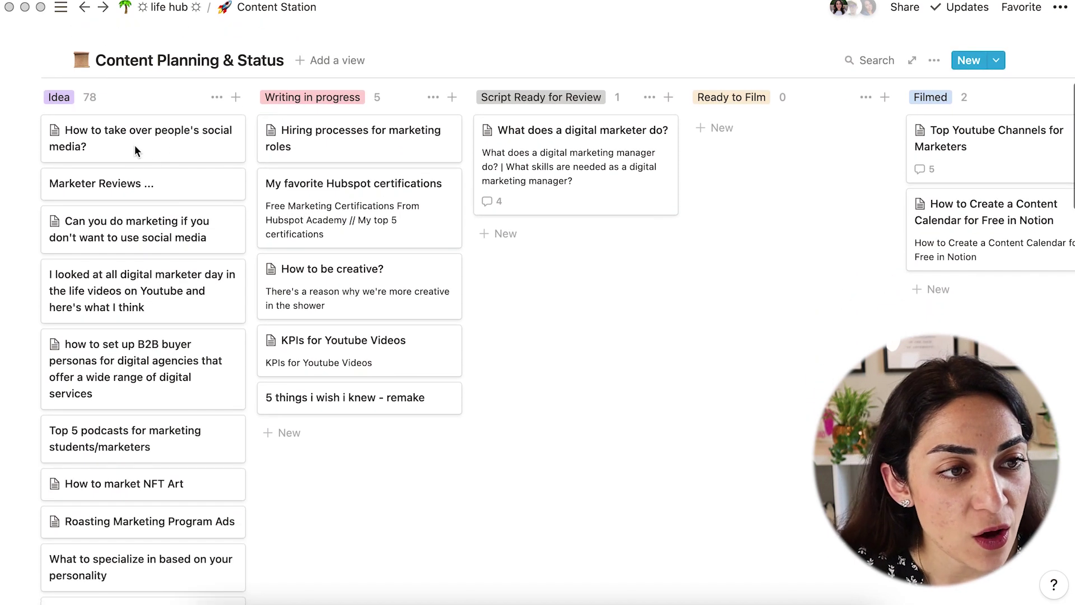
scroll(142, 328, "down", 15)
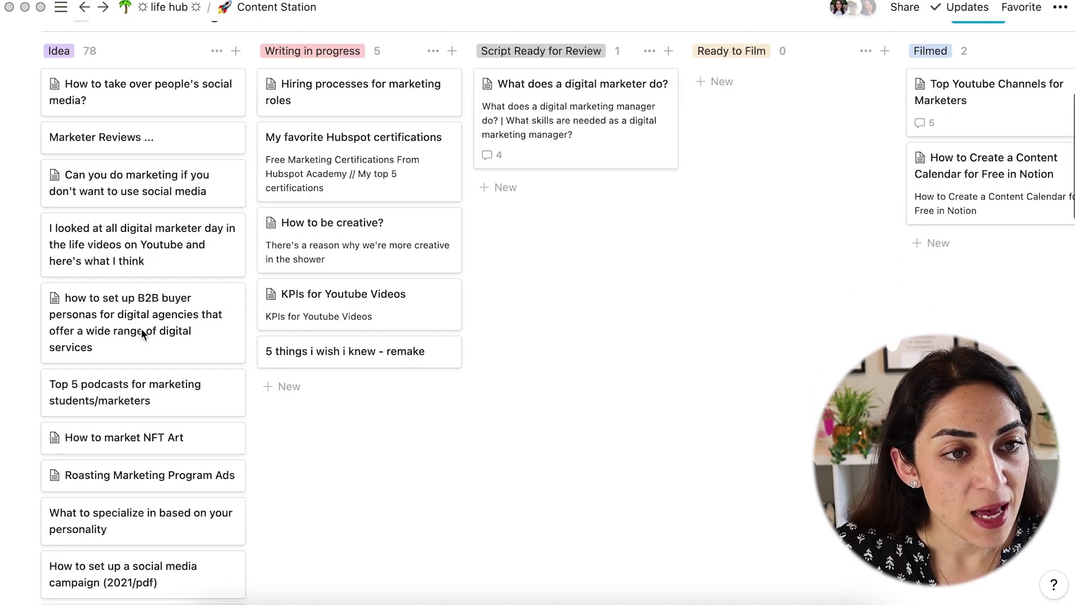
scroll(166, 211, "down", 6)
scroll(140, 442, "up", 18)
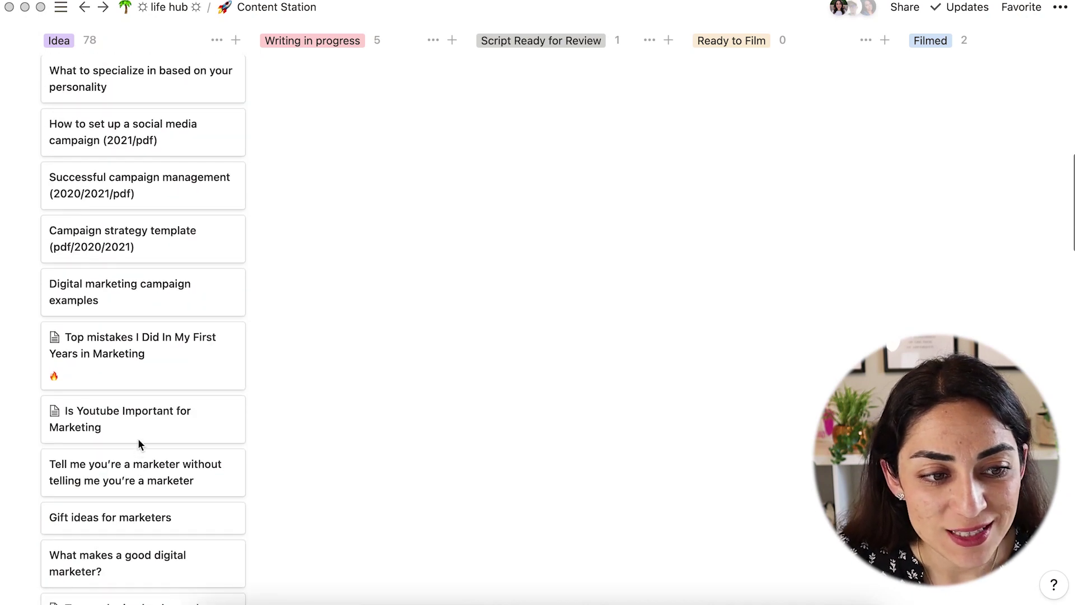
scroll(145, 406, "up", 12)
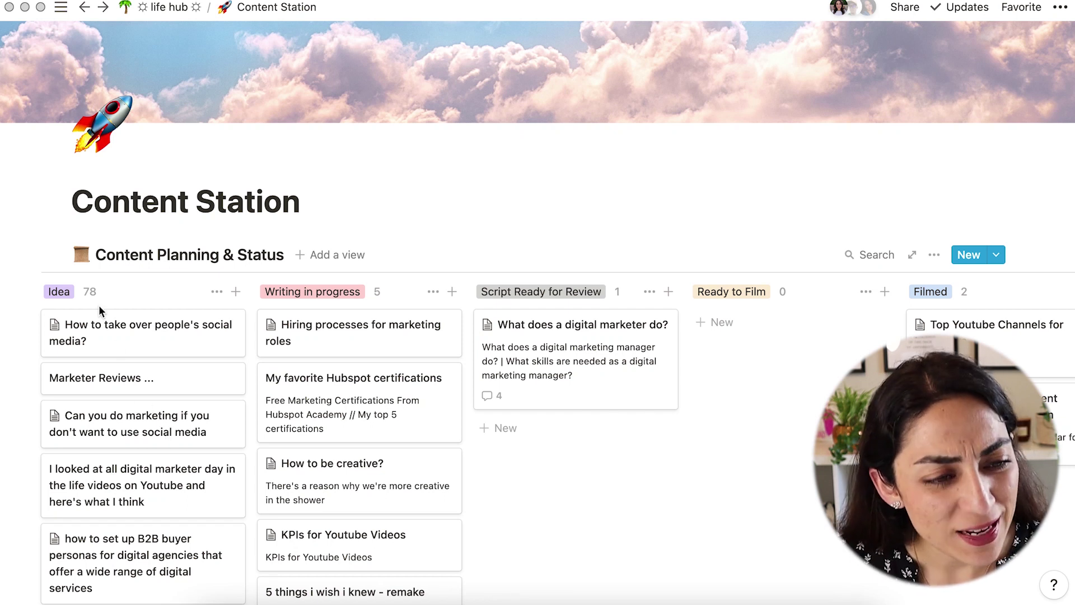
Review how cards are organised between the Idea and Writing in progress columns.
scroll(92, 378, "down", 3)
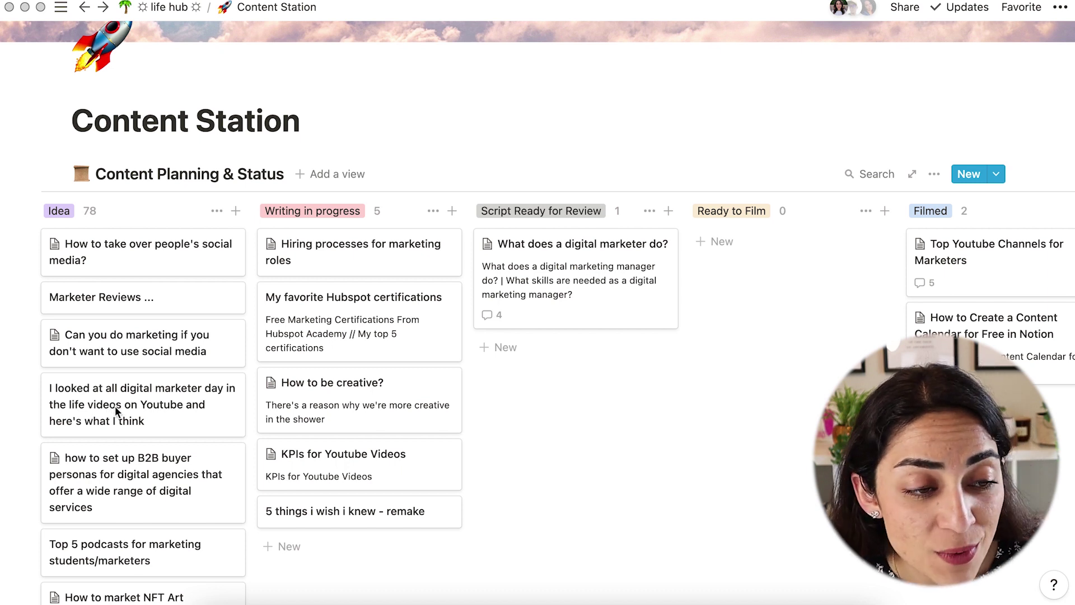
scroll(108, 411, "down", 3)
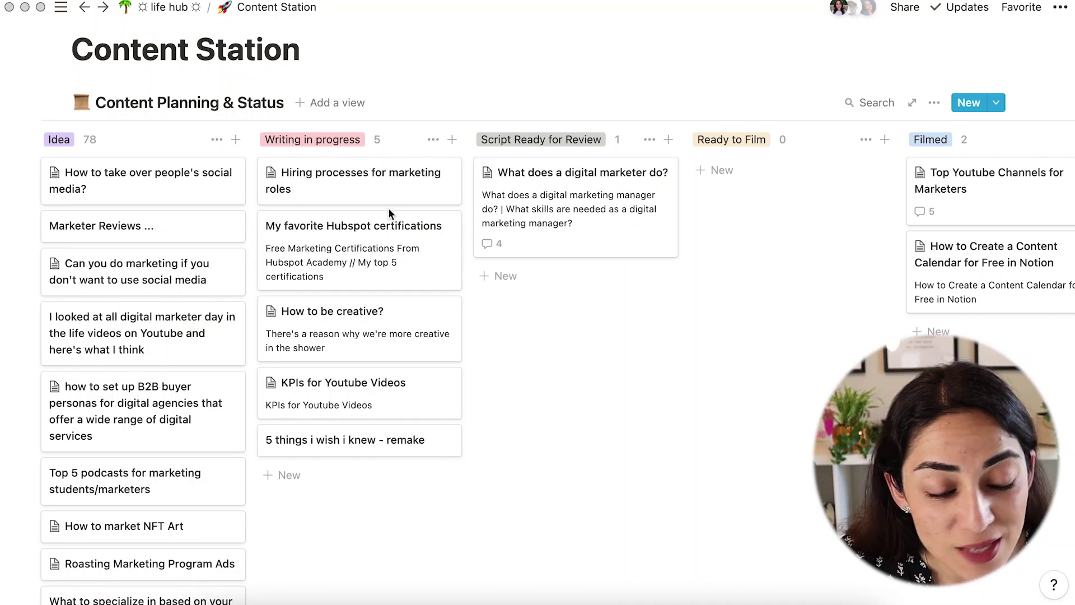
scroll(132, 267, "up", 3)
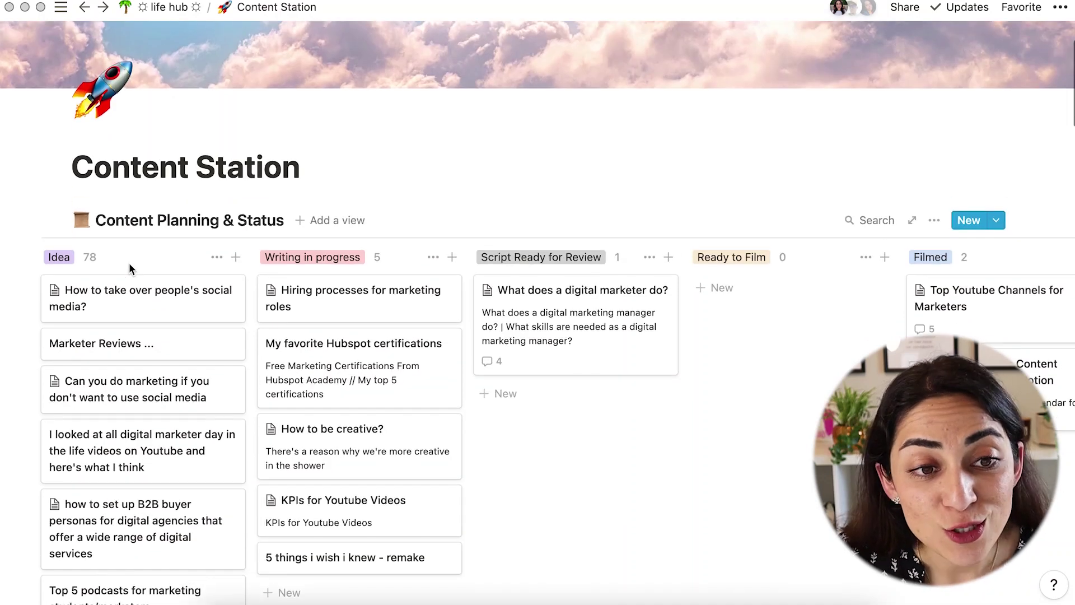
scroll(101, 308, "down", 3)
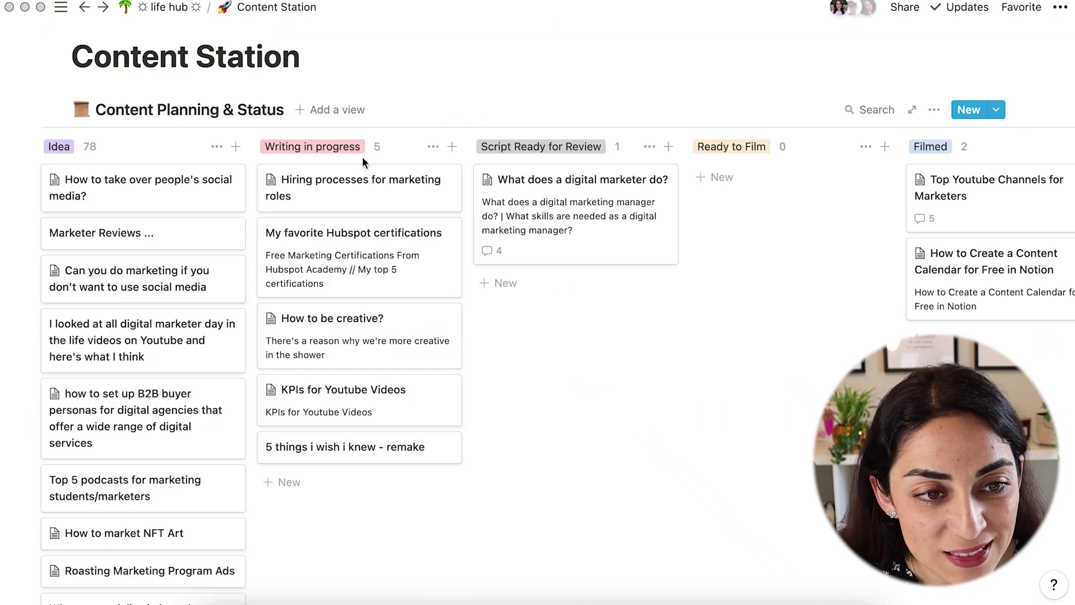
scroll(155, 159, "right", 1)
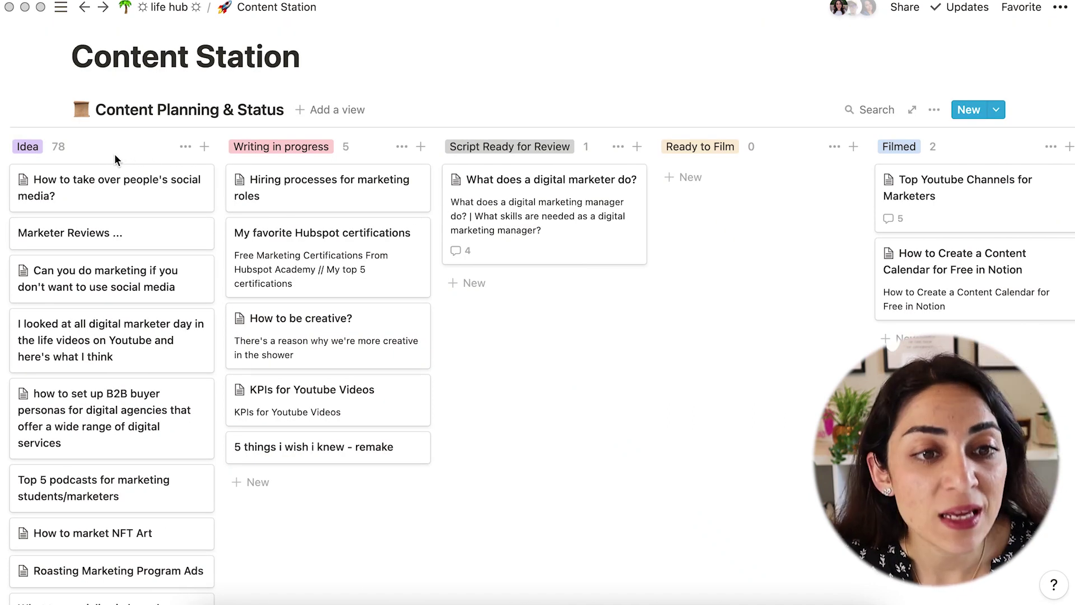
scroll(116, 157, "left", 2)
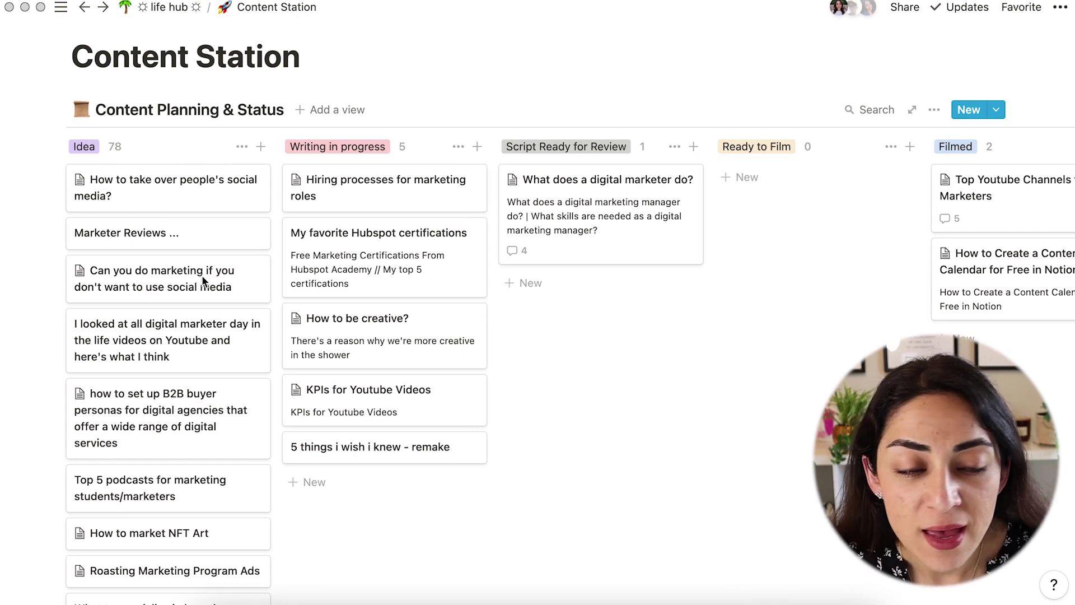
scroll(203, 275, "up", 1)
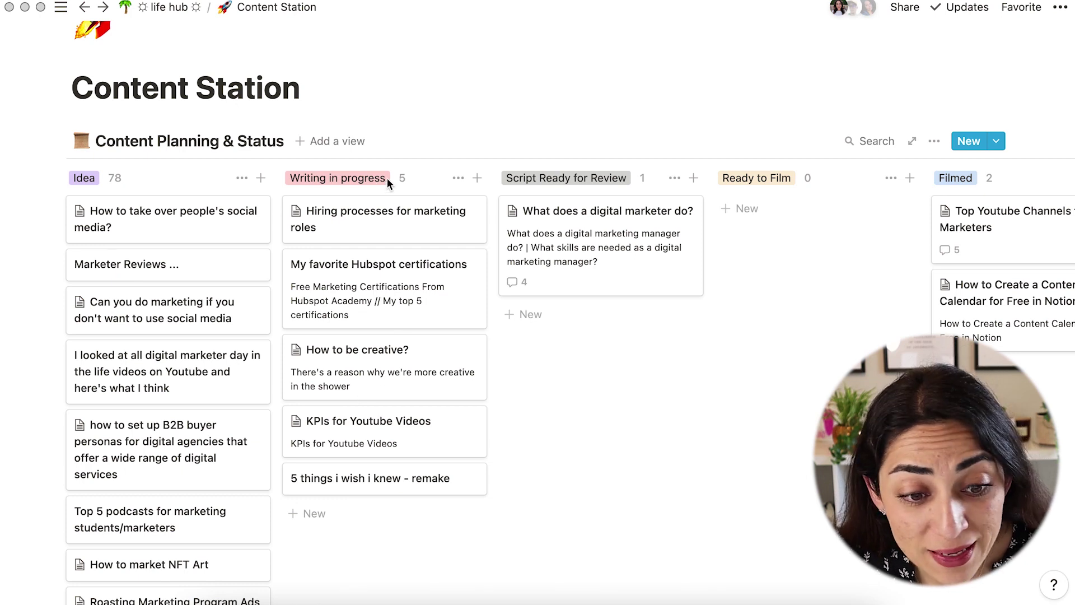
Move the card How to Create a Content Calendar for Free in Notion to Ready to Film, and Top Youtube Channels for Marketers to Editing in Progress.
scroll(576, 223, "right", 4)
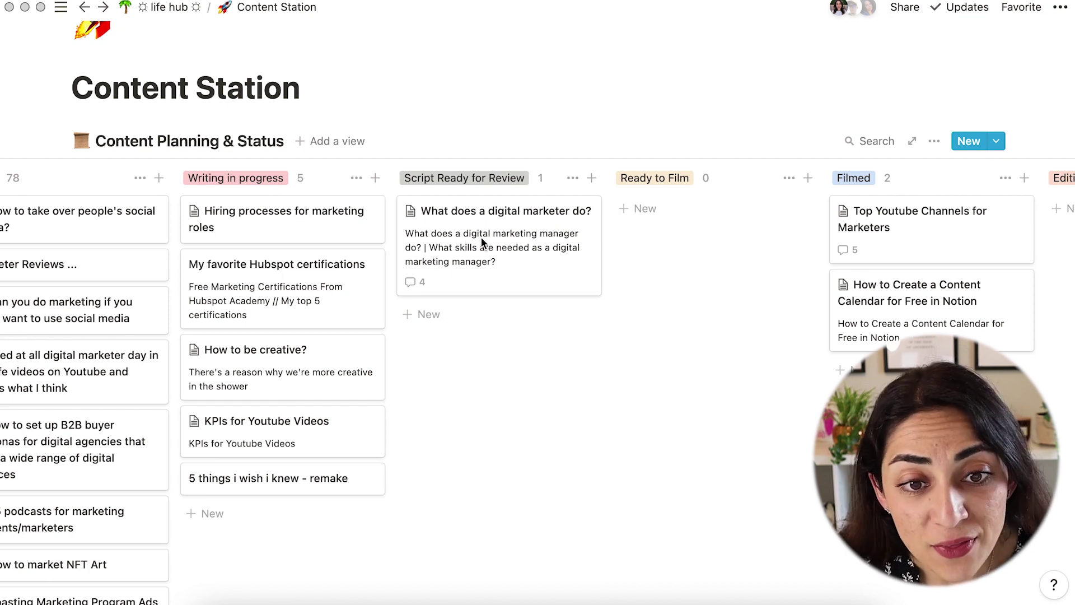
scroll(513, 236, "right", 4)
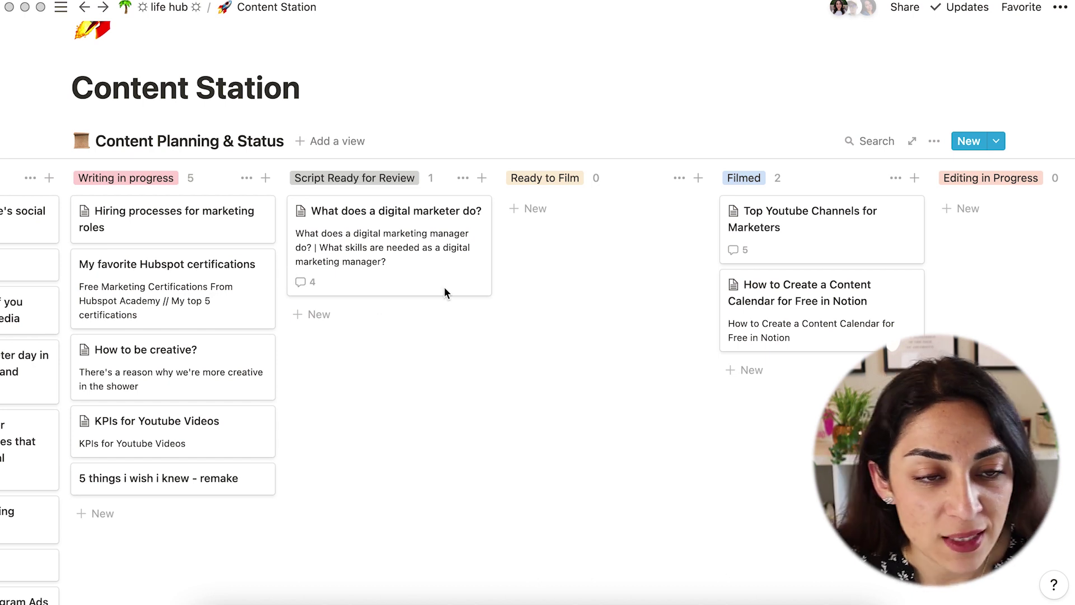
scroll(448, 291, "right", 3)
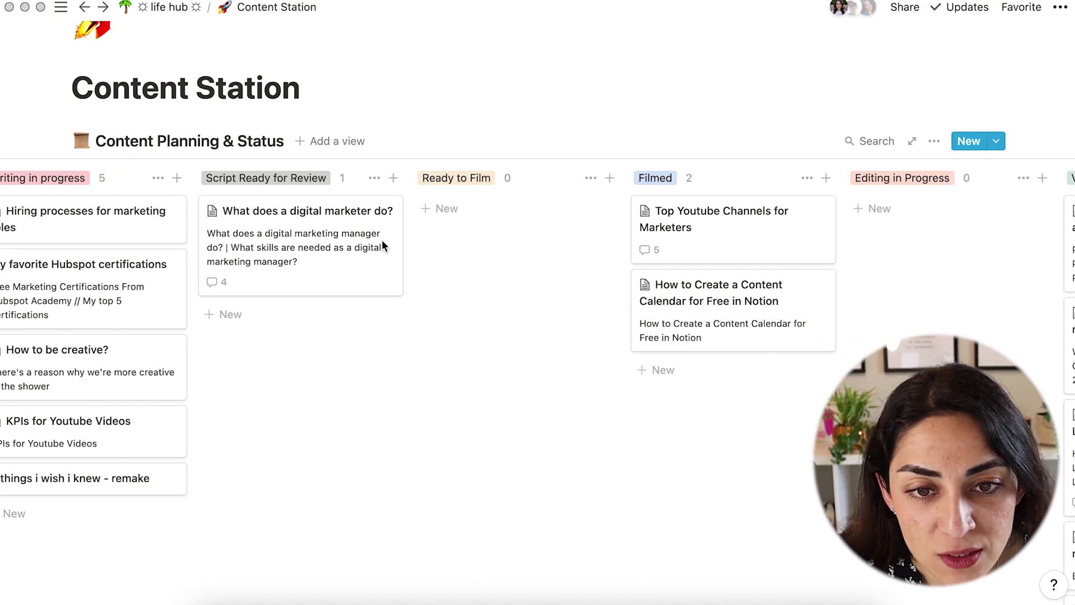
scroll(382, 239, "right", 8)
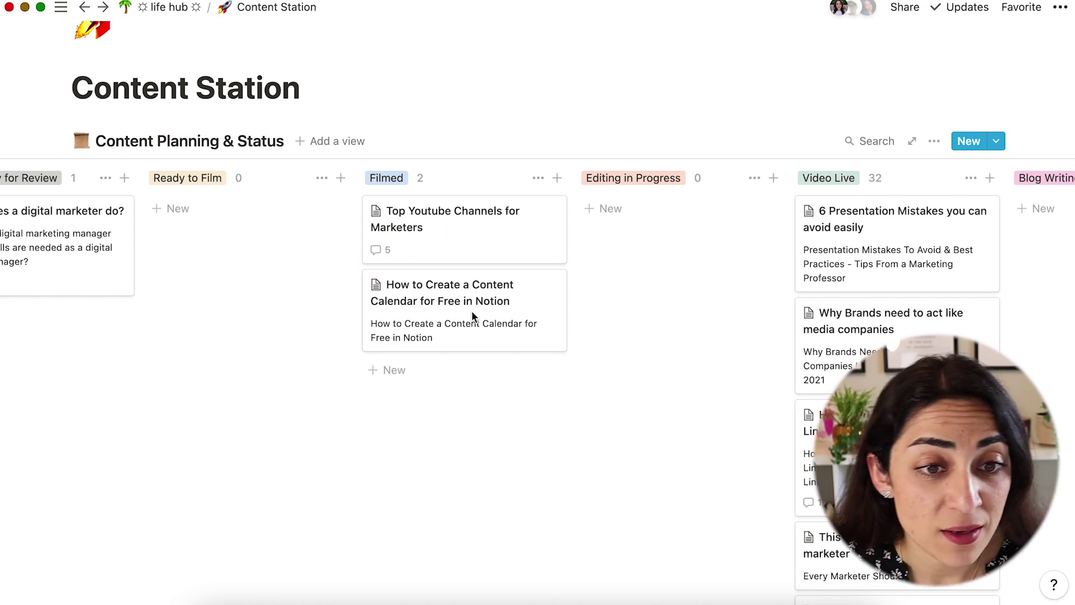
left_click_drag(467, 310, 250, 245)
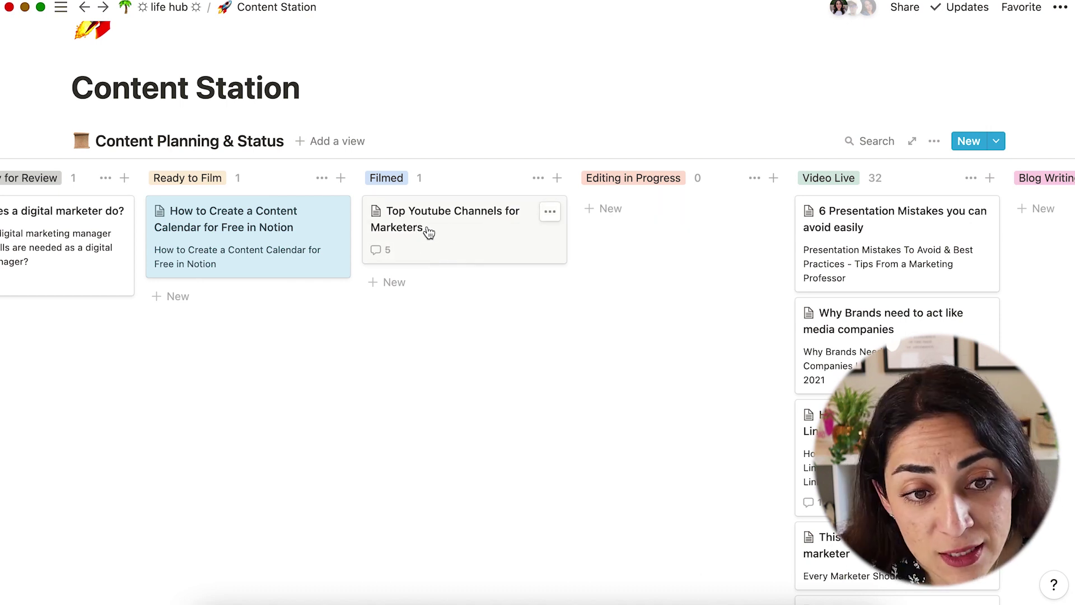
left_click_drag(526, 237, 666, 240)
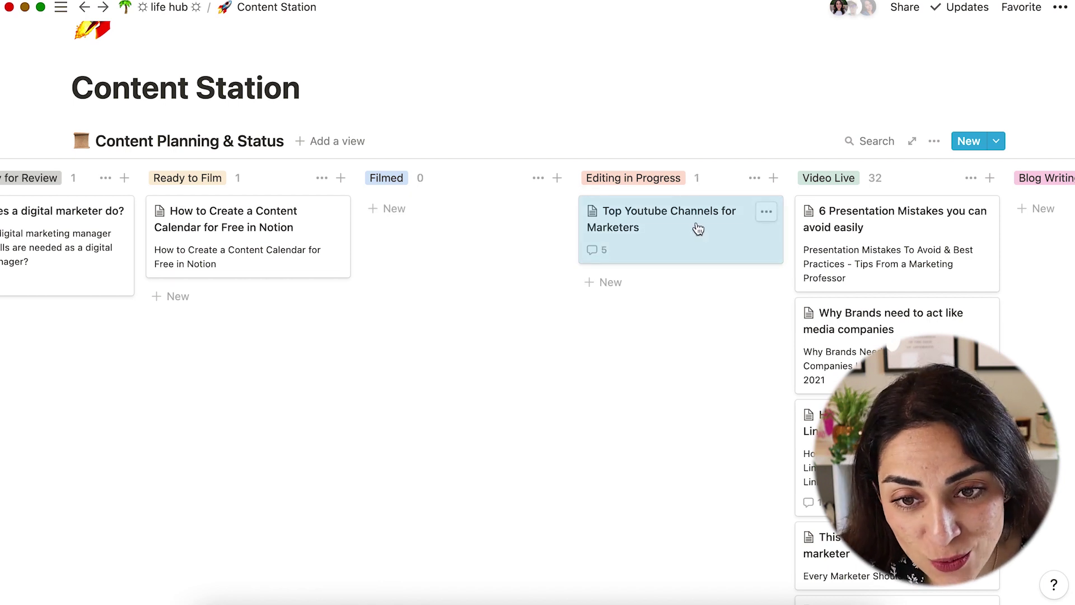
Examine the Video Live column and the blog stages from Blog Writing in Progress through Blog Post Live.
scroll(698, 237, "right", 3)
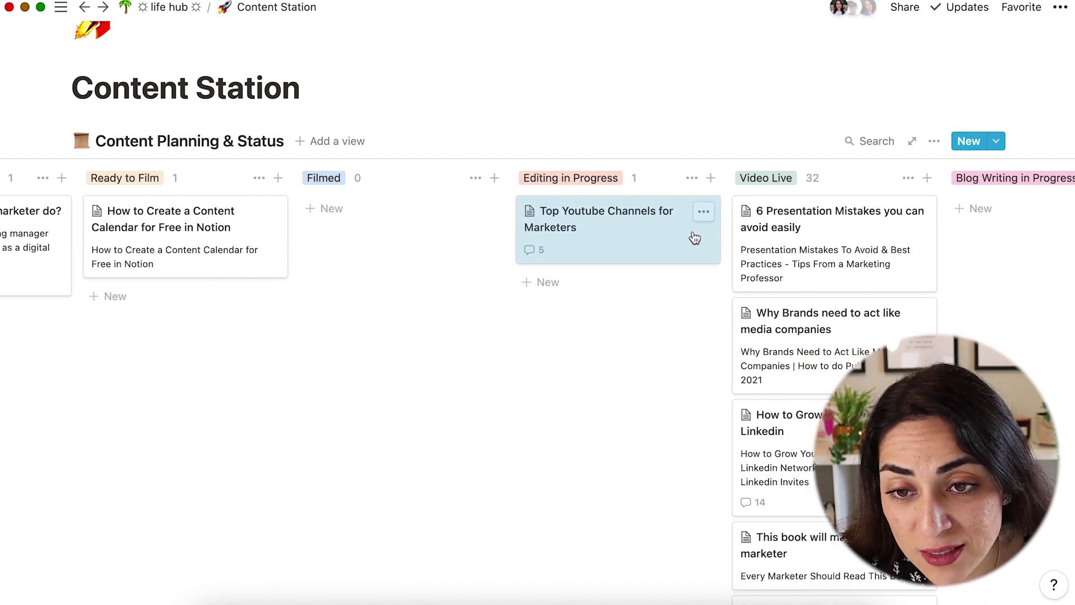
scroll(694, 238, "right", 10)
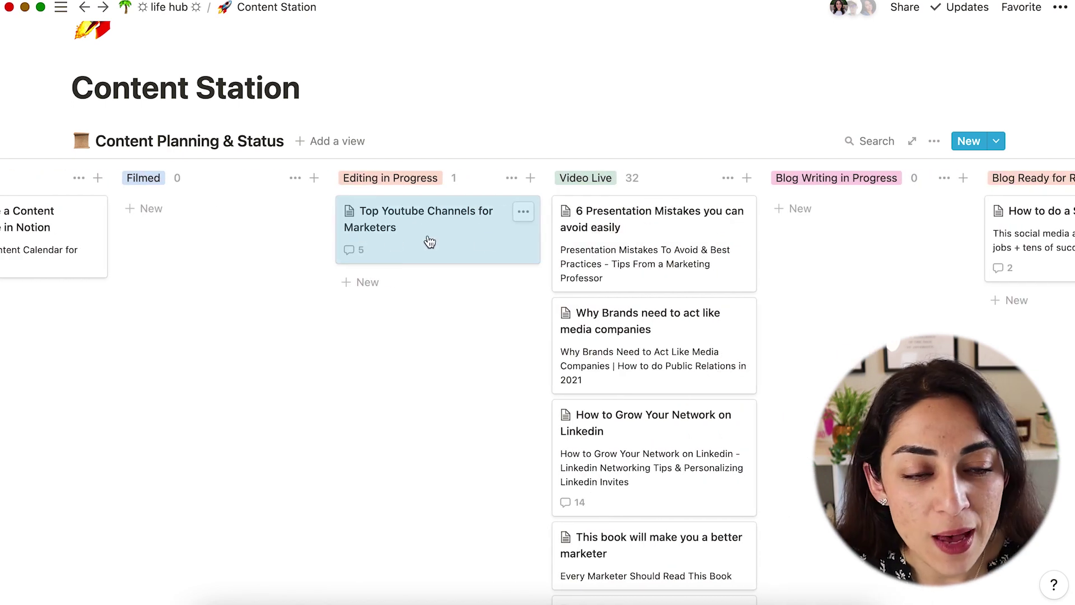
scroll(367, 242, "right", 5)
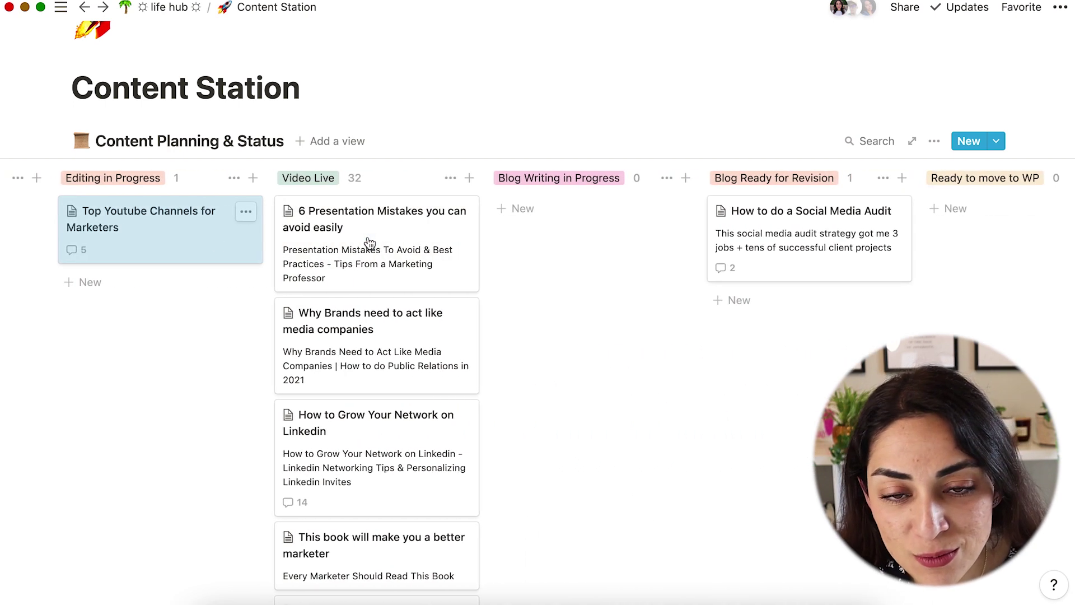
scroll(378, 311, "down", 2)
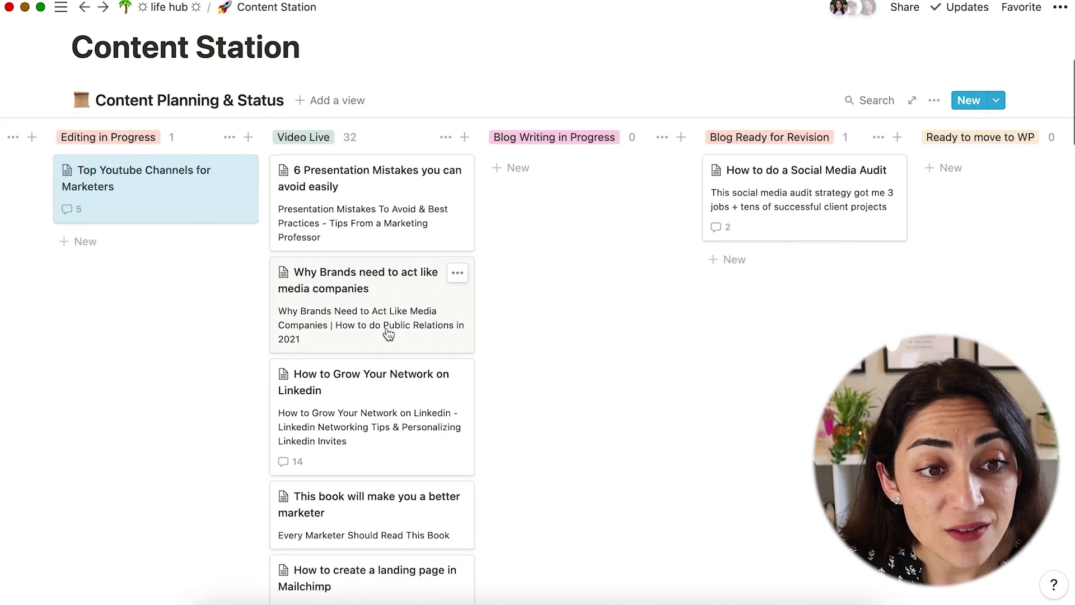
scroll(375, 302, "down", 15)
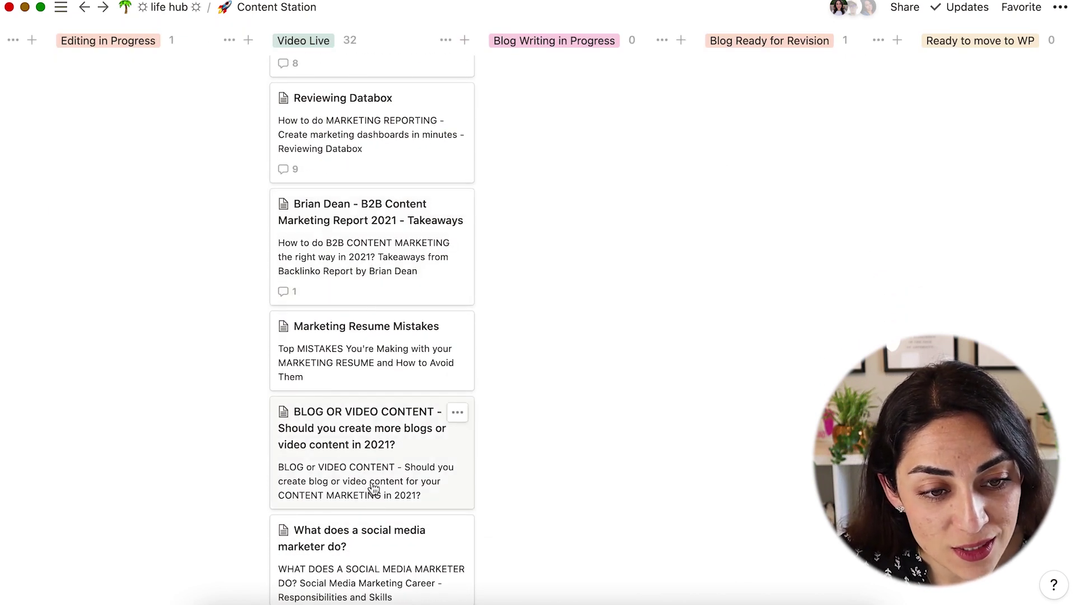
scroll(382, 508, "down", 3)
scroll(368, 375, "up", 20)
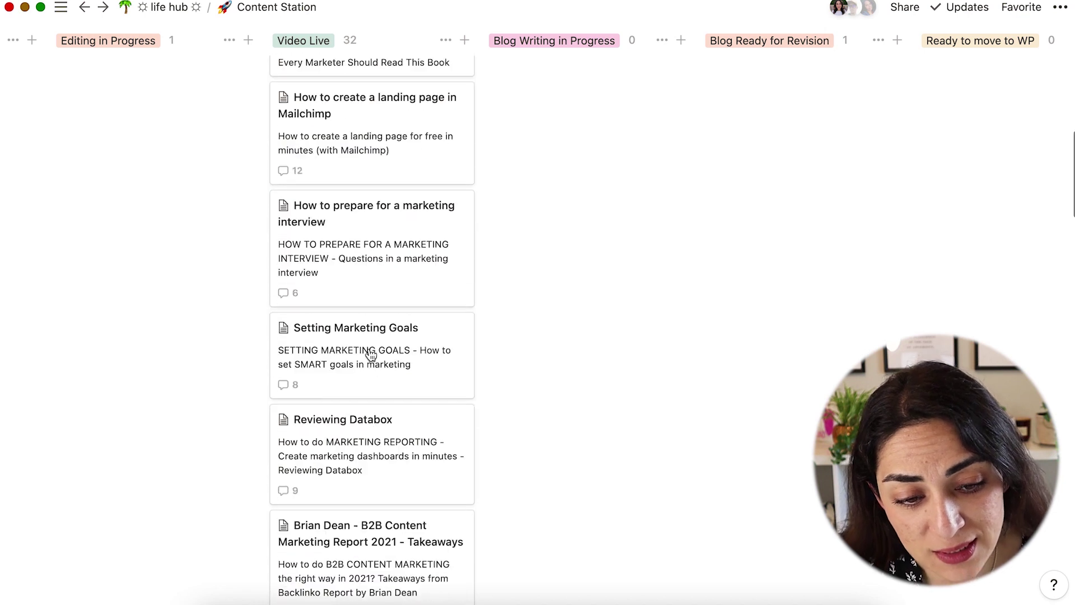
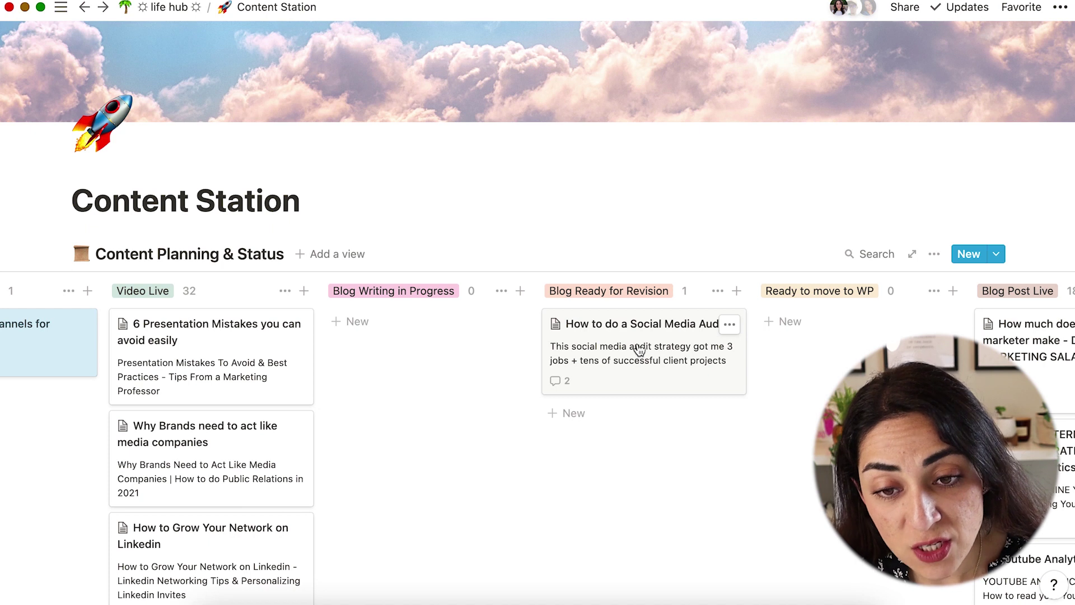
scroll(653, 333, "right", 3)
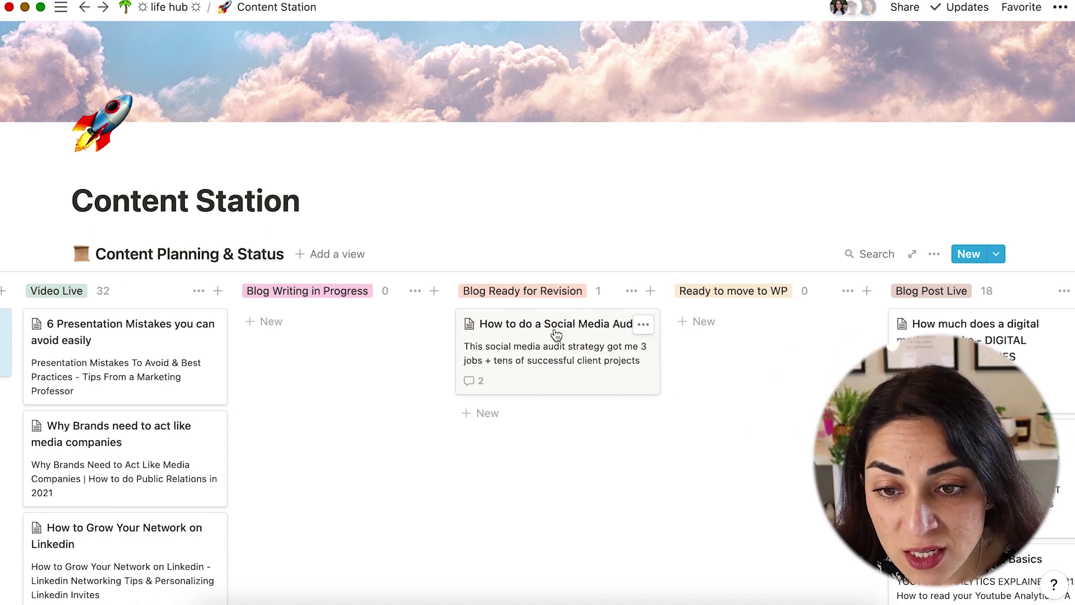
scroll(560, 333, "right", 2)
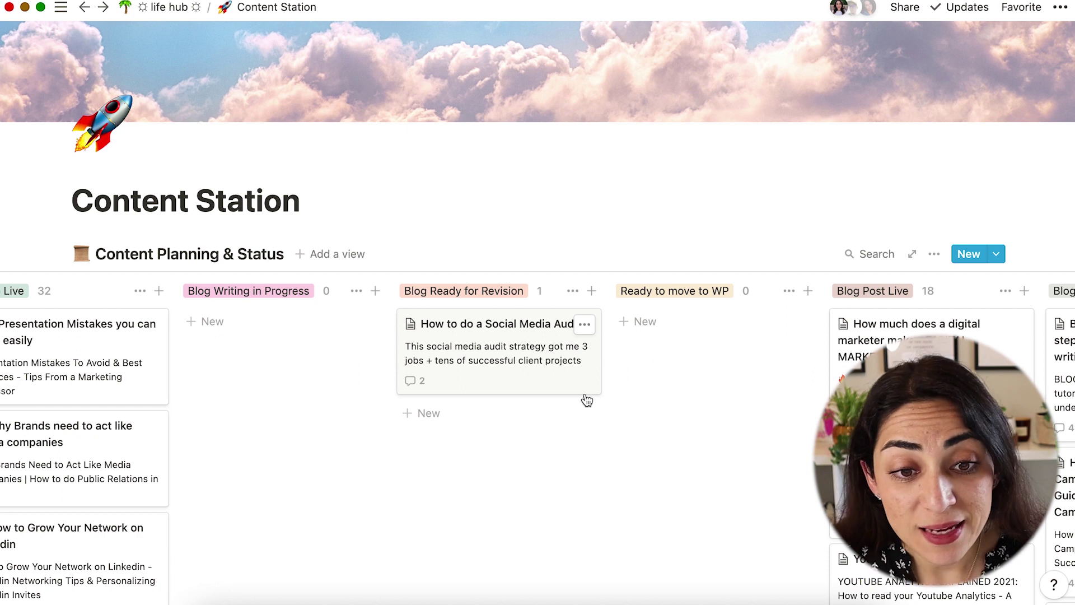
scroll(750, 344, "right", 3)
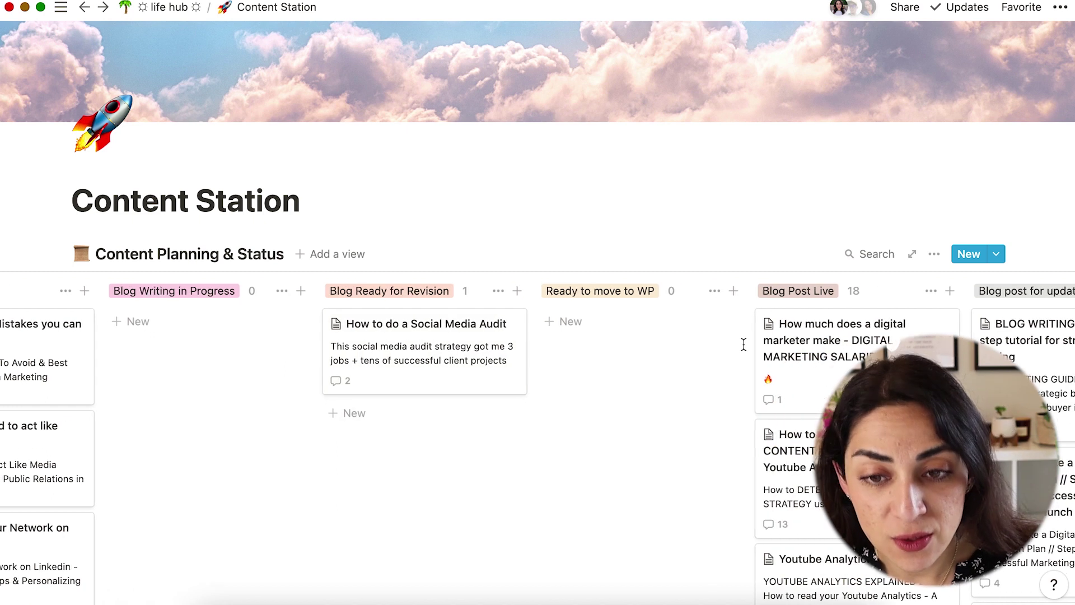
Review the final blog stages on the board, from Ready to move to WP through Blog Post Live and Blog post for update.
scroll(617, 340, "right", 4)
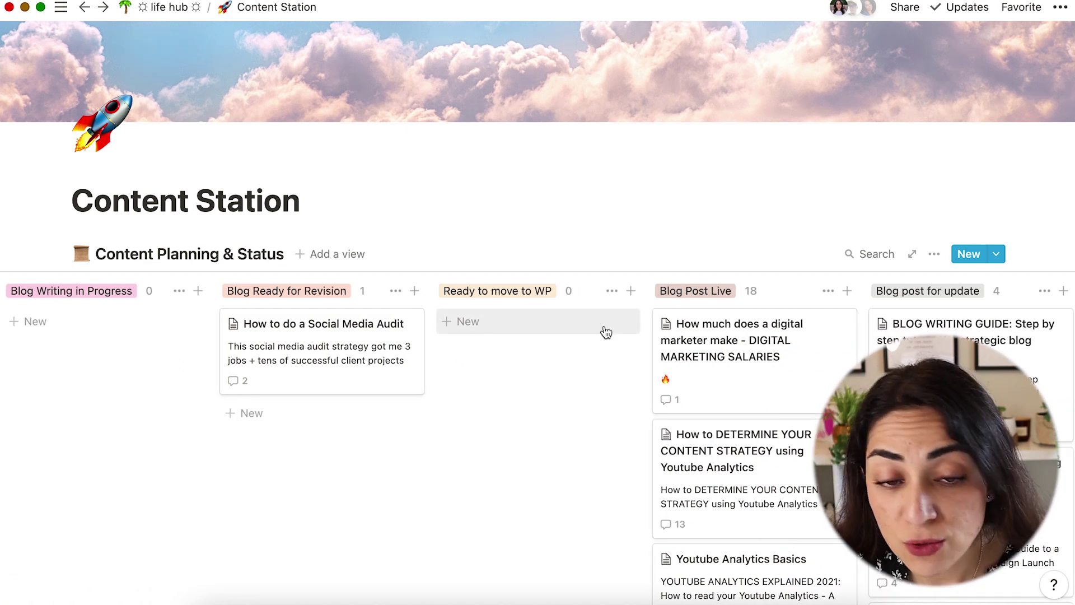
scroll(606, 332, "right", 3)
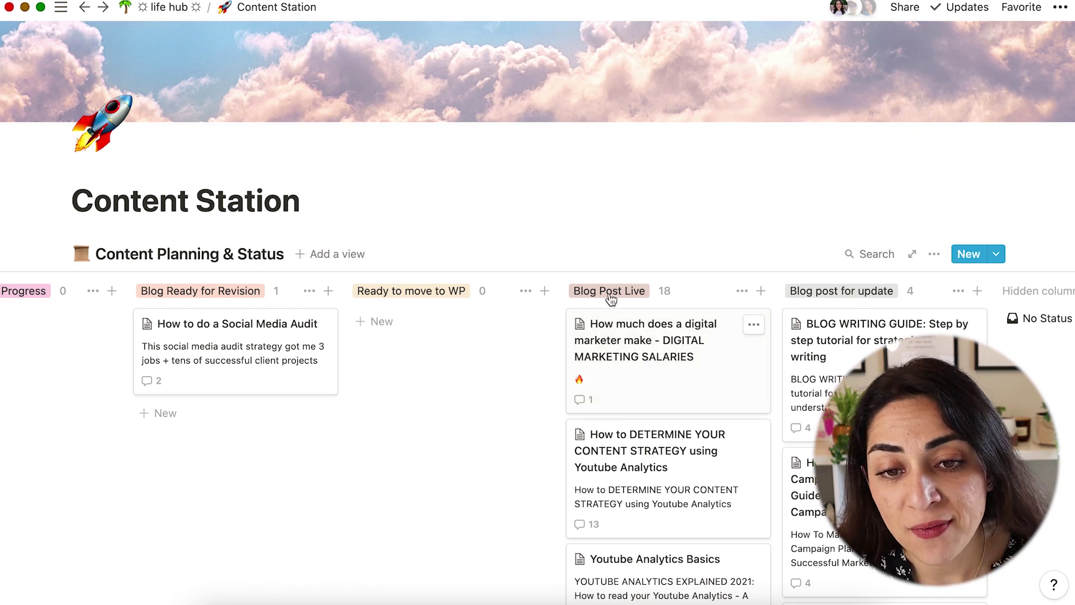
scroll(792, 322, "right", 4)
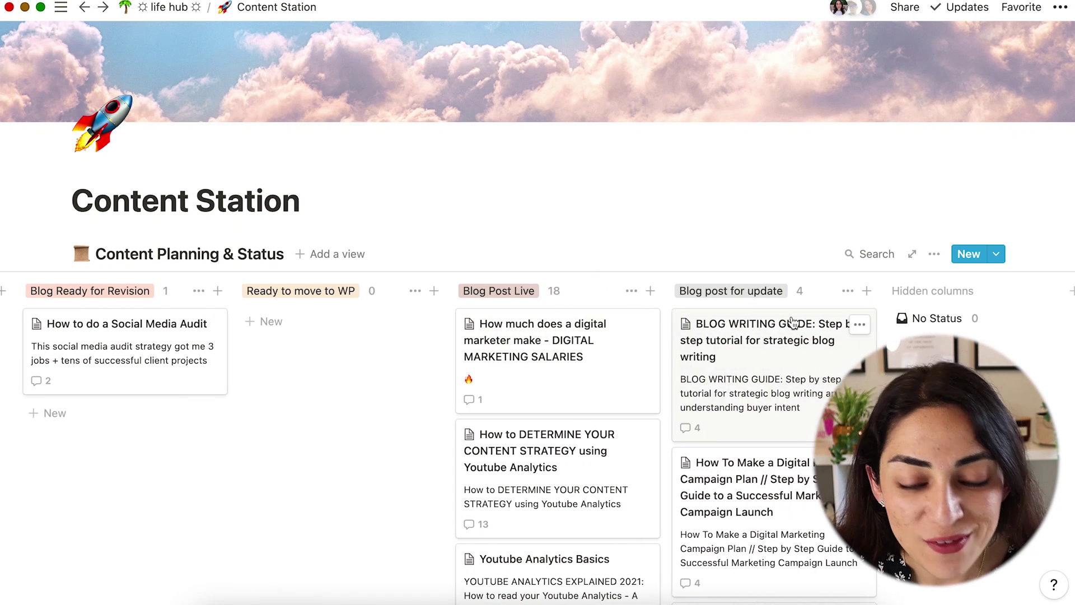
scroll(608, 360, "left", 1)
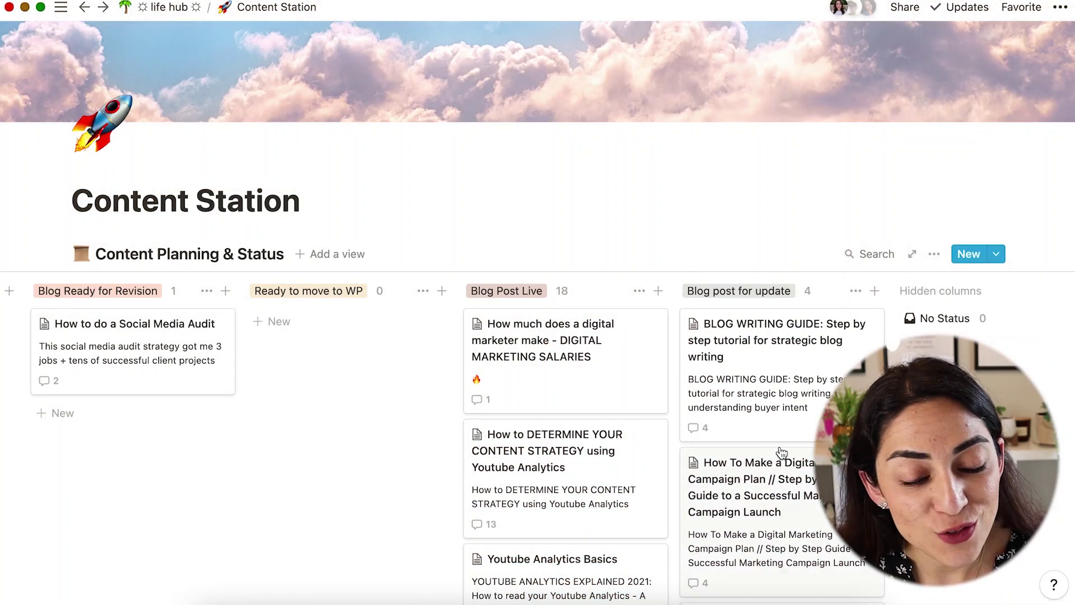
Open the Ready to Film card How to Create a Content Calendar for Free in Notion as a full page.
scroll(775, 455, "left", 3)
scroll(748, 465, "left", 20)
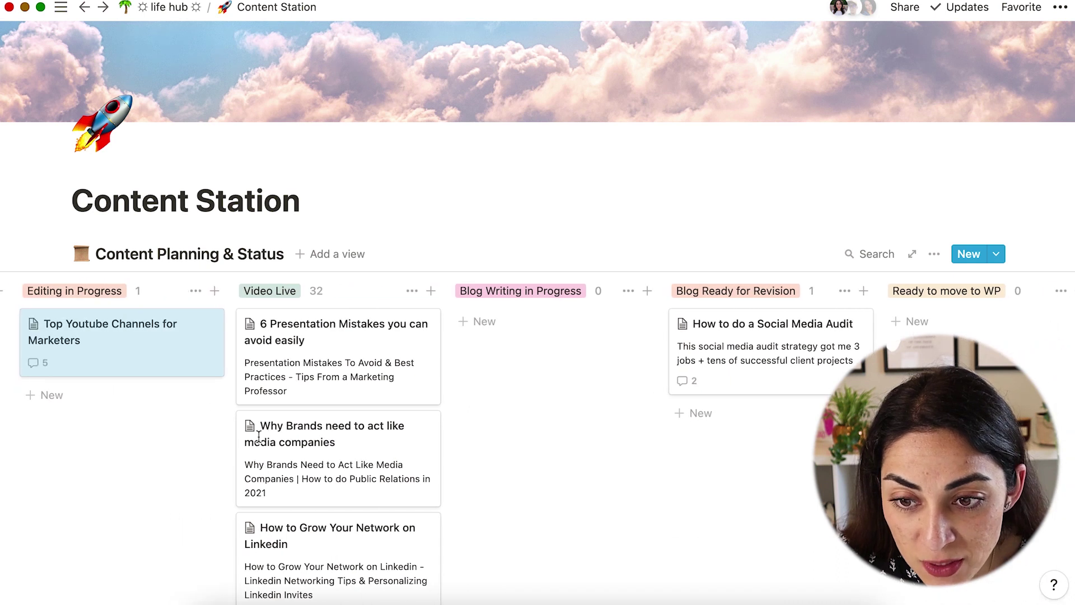
scroll(308, 448, "left", 12)
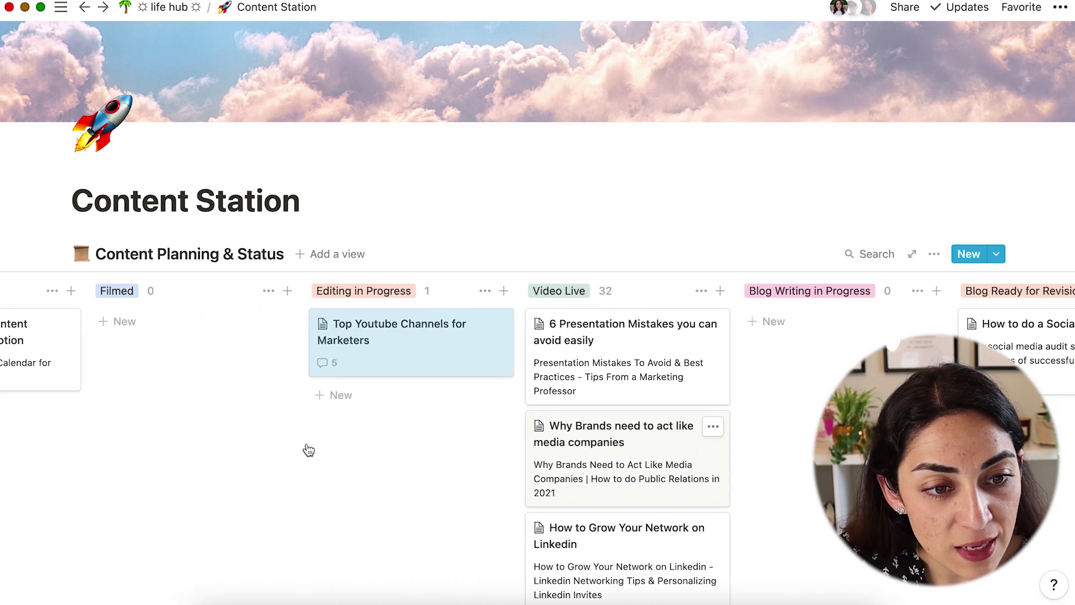
scroll(312, 443, "left", 6)
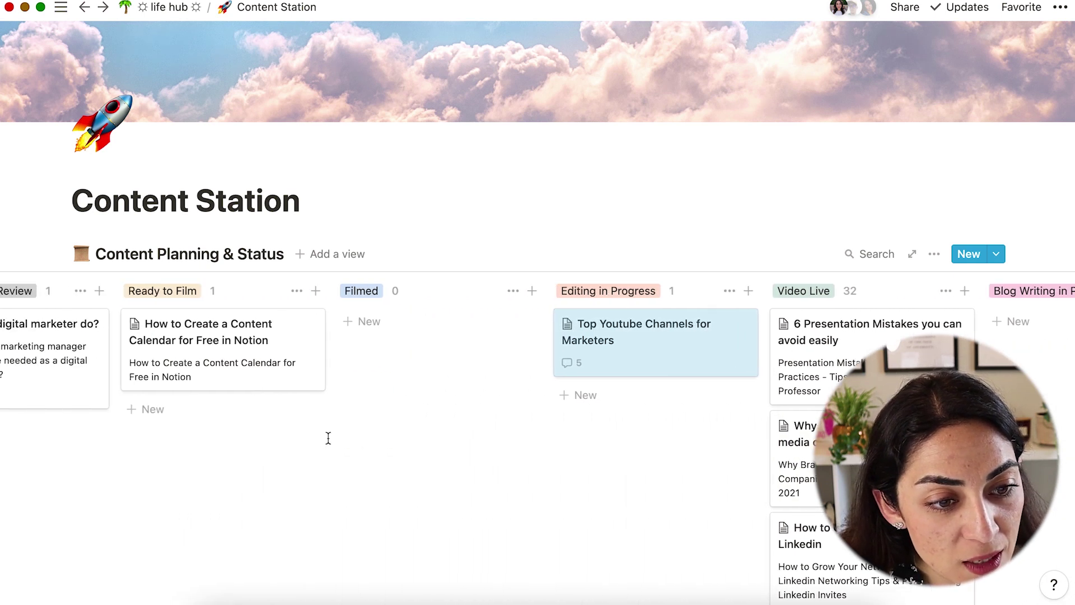
left_click(230, 345)
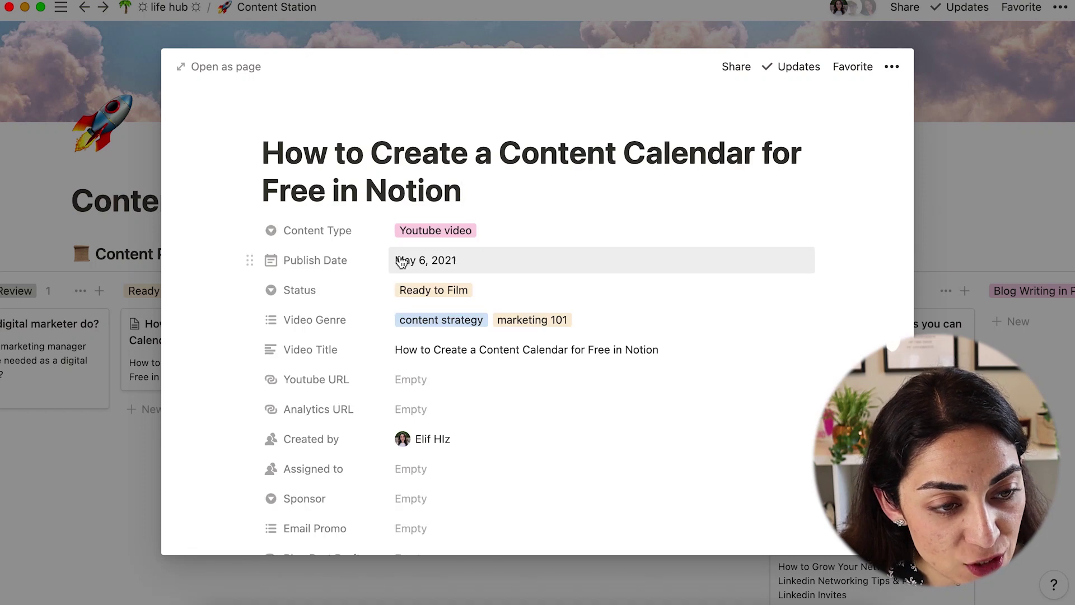
scroll(364, 250, "down", 1)
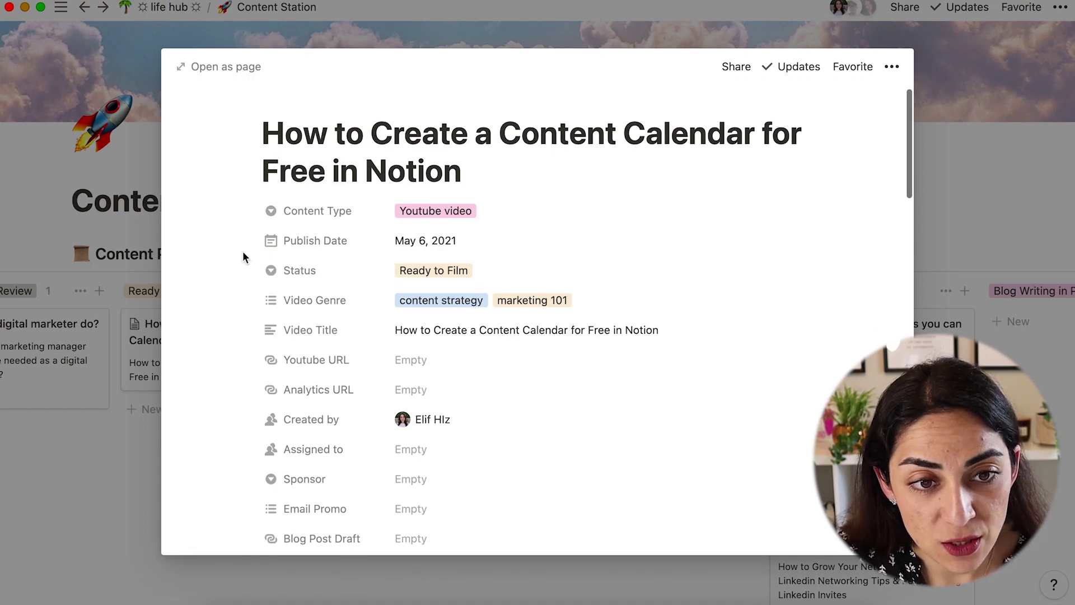
left_click(235, 72)
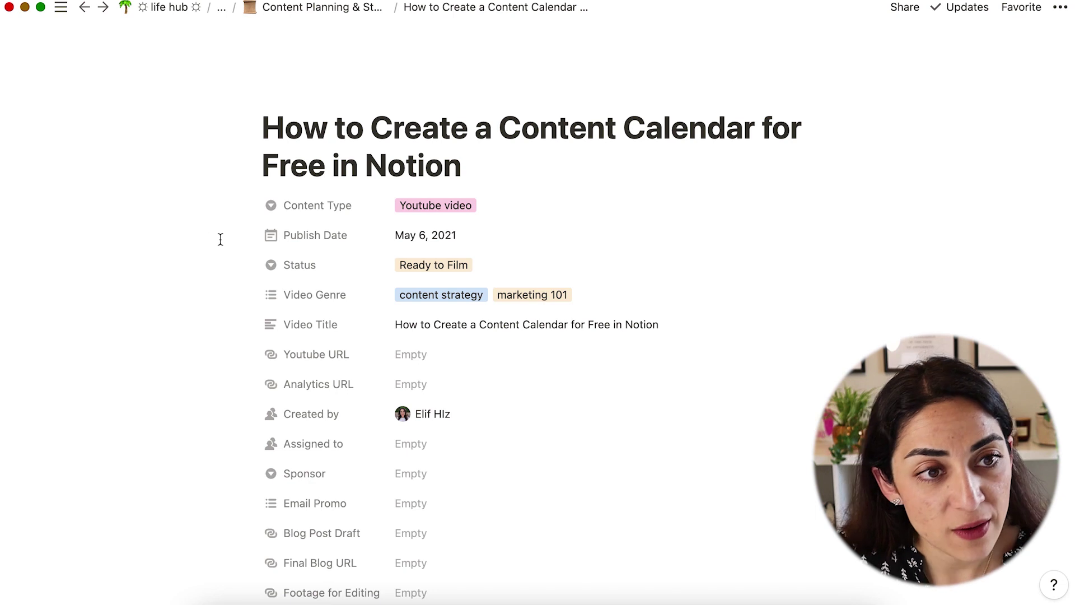
Look through the available options of the card's Content Type and Status properties without changing either.
scroll(222, 237, "down", 2)
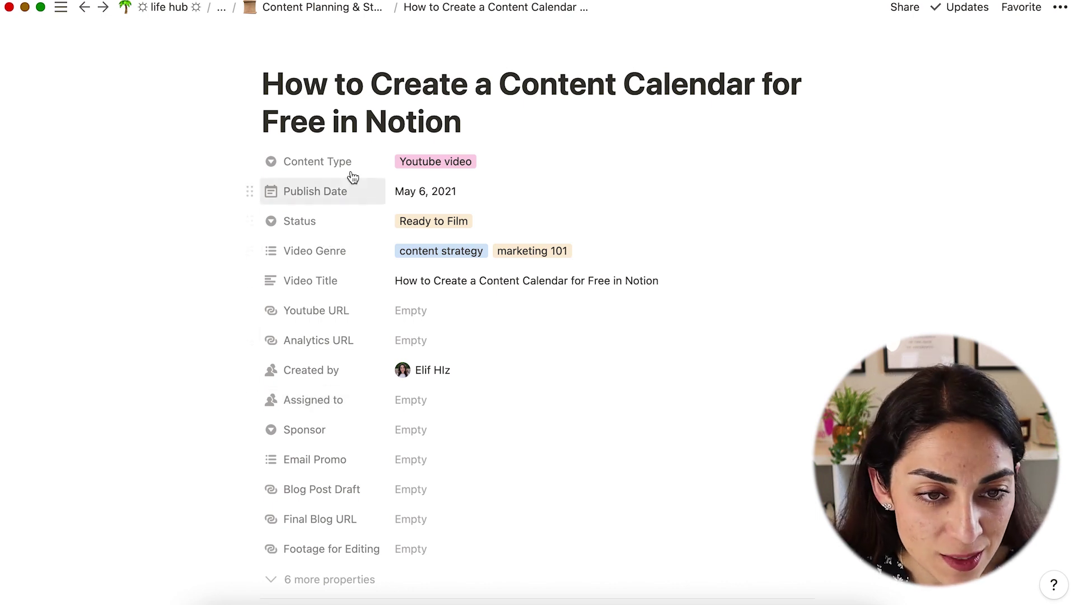
left_click(494, 165)
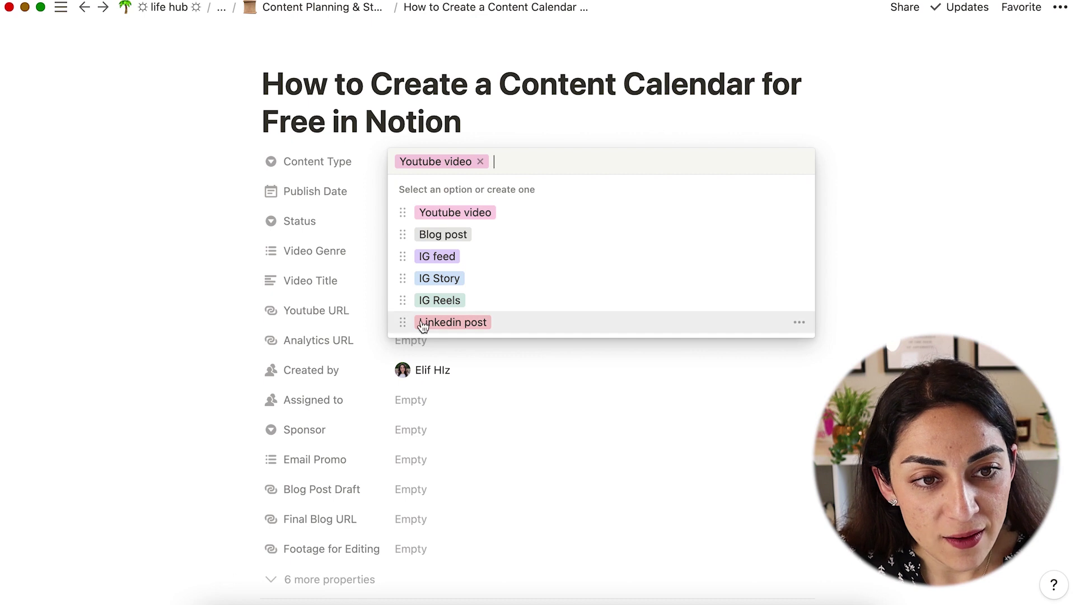
left_click(179, 286)
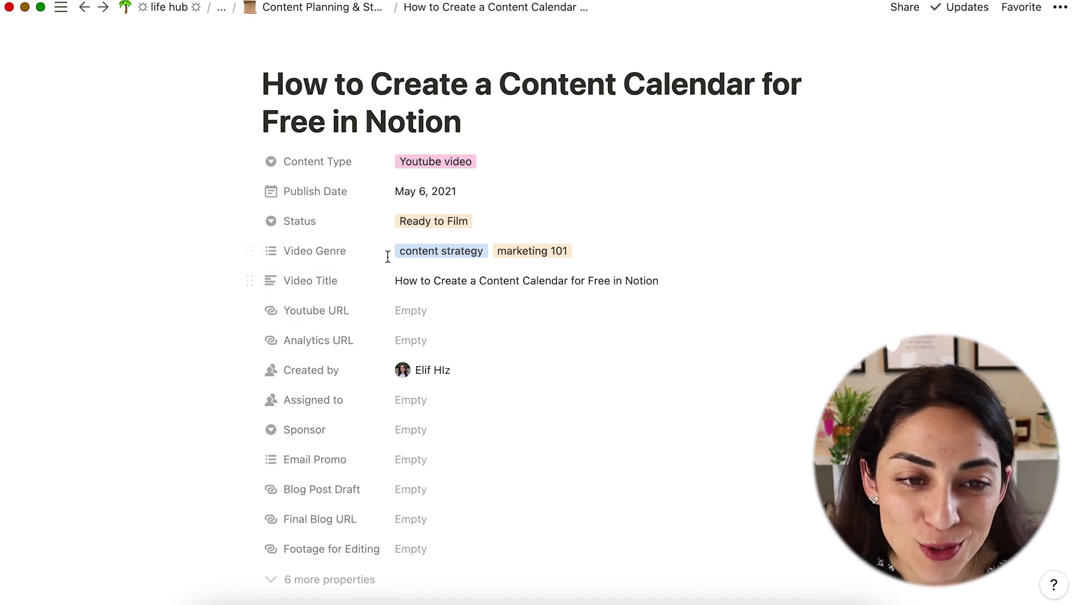
left_click(508, 226)
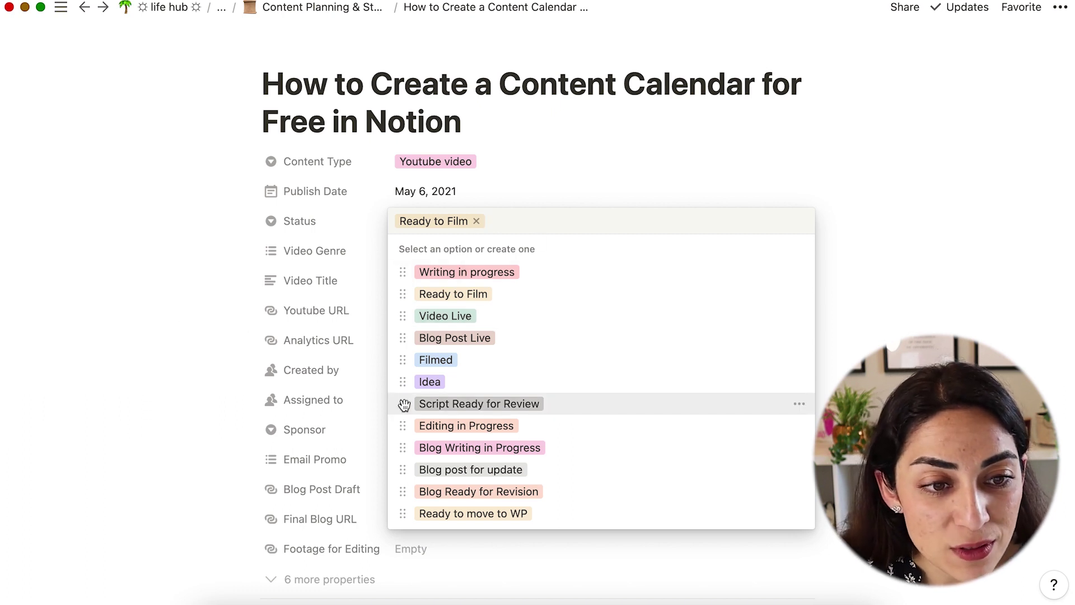
left_click(197, 382)
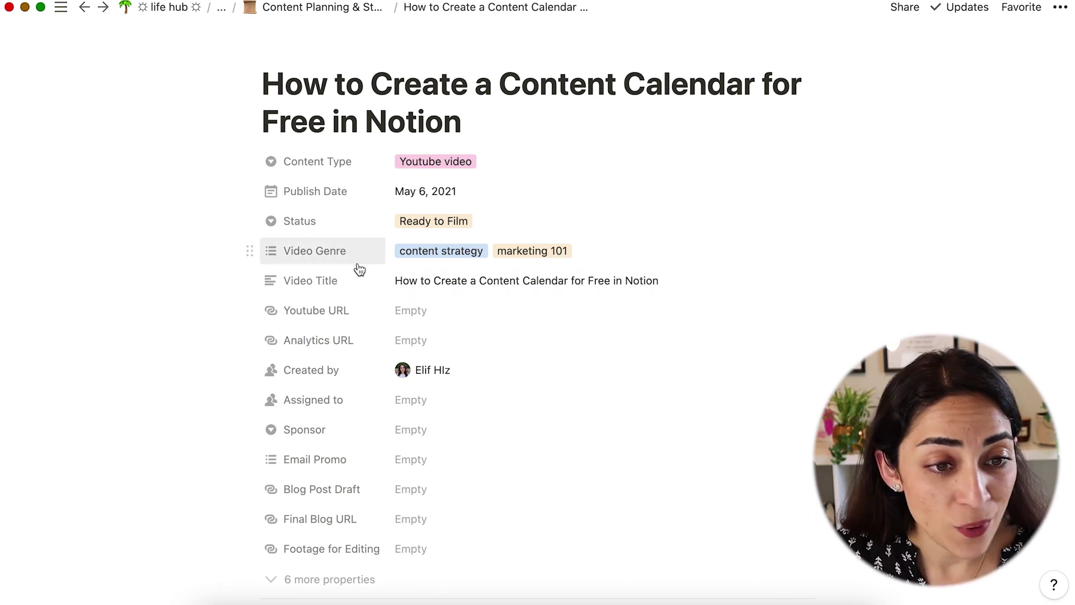
Review the card's remaining properties, checking the choices for Assigned to and Sponsor while leaving both empty.
scroll(358, 287, "down", 1)
scroll(358, 286, "down", 2)
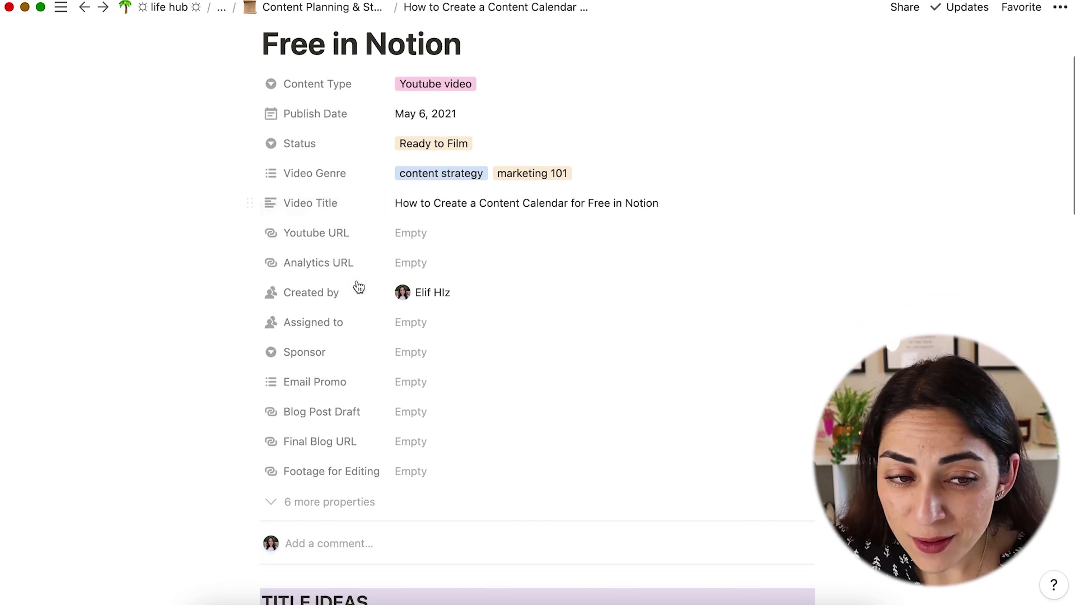
scroll(358, 287, "down", 3)
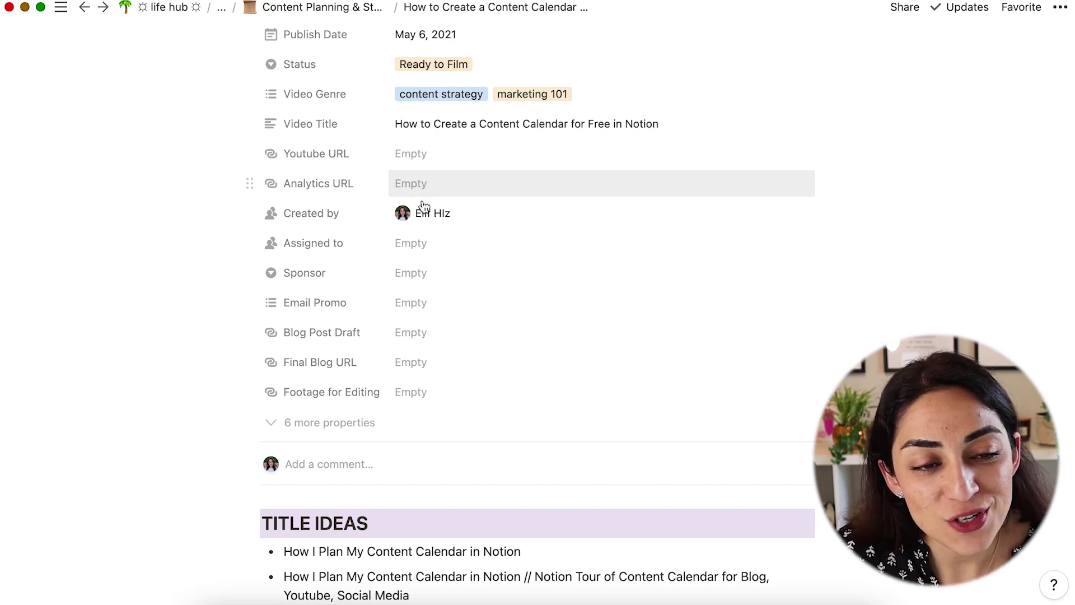
left_click(437, 246)
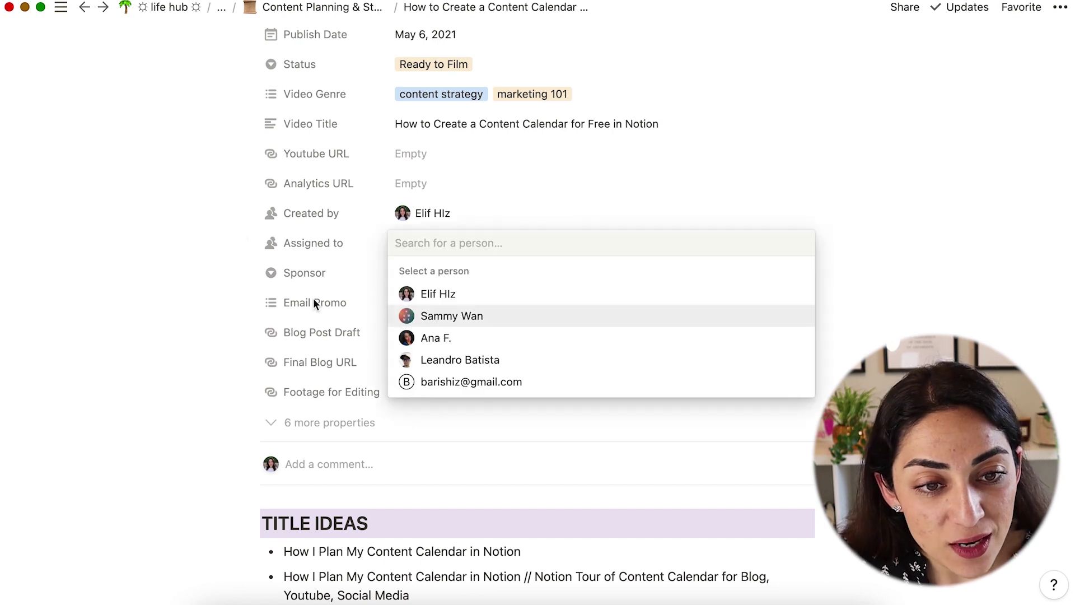
left_click(199, 288)
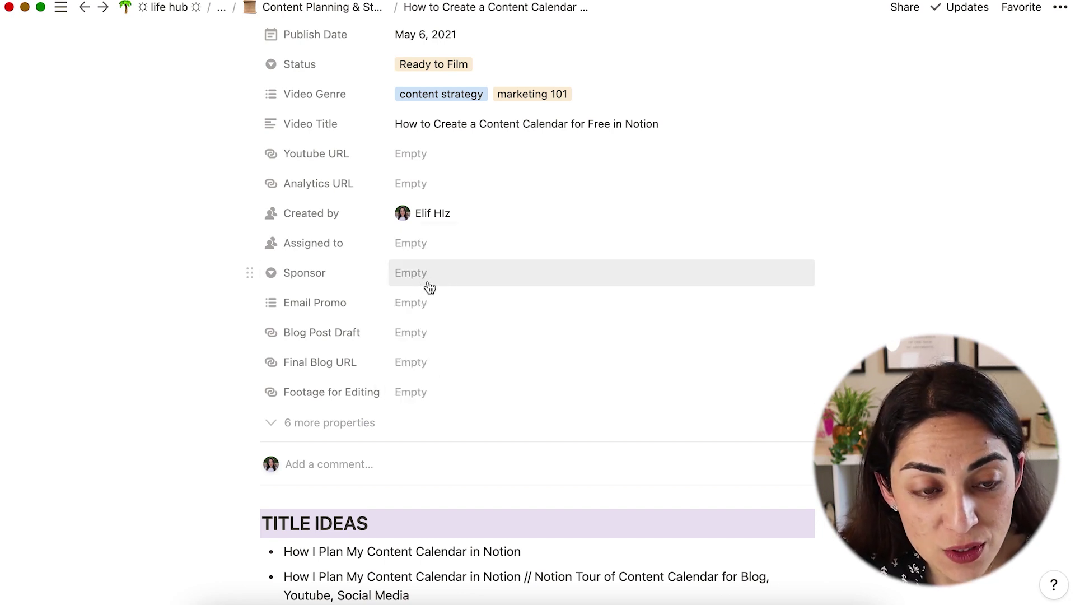
left_click(427, 280)
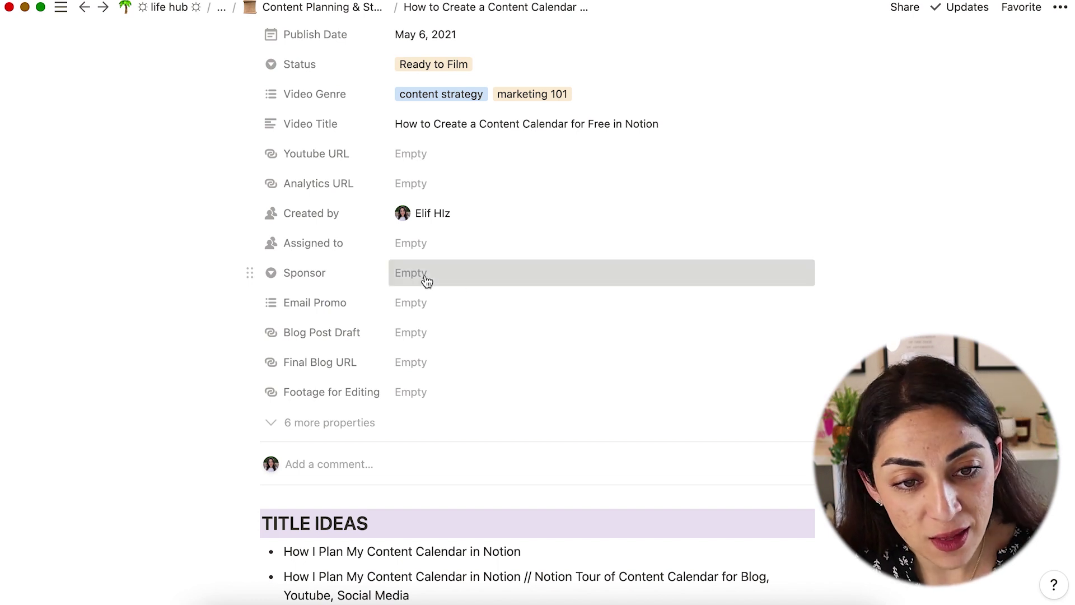
left_click(256, 276)
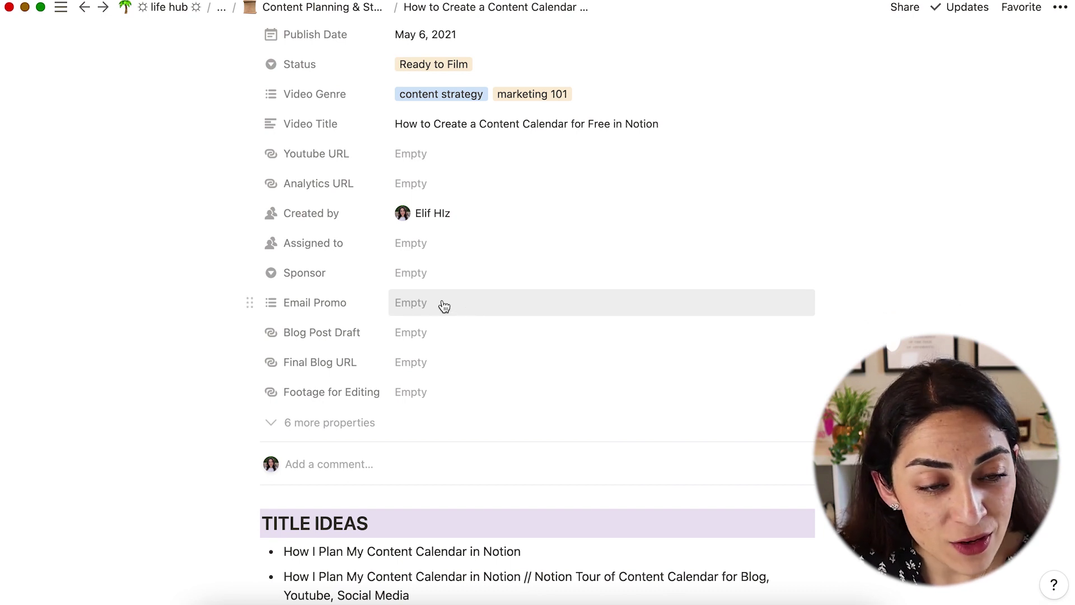
Check the Email Promo options and set the property to needs to be written.
scroll(441, 305, "down", 1)
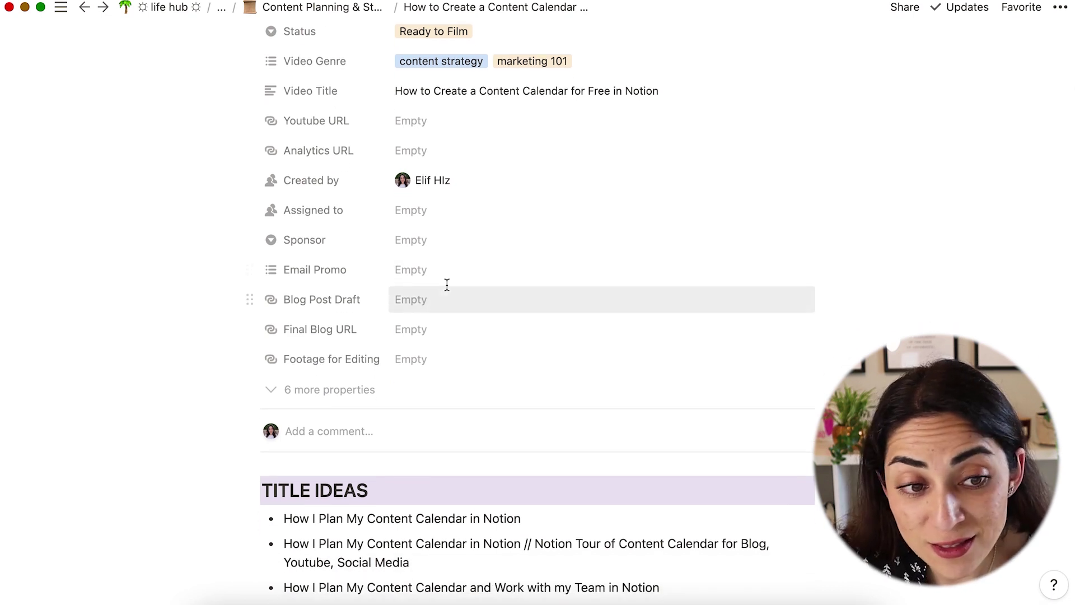
left_click(465, 277)
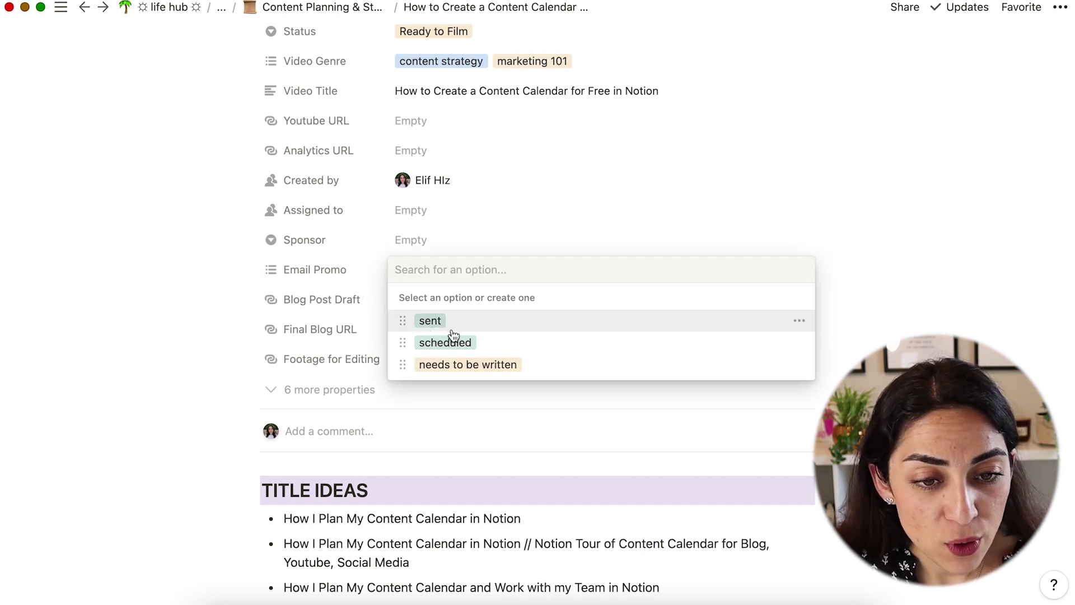
left_click(180, 352)
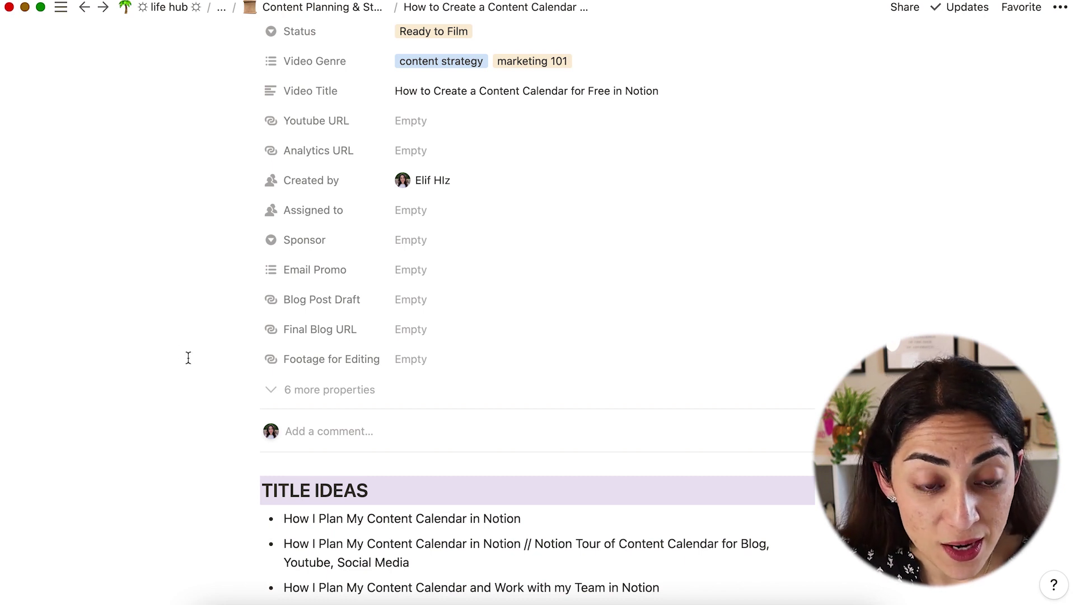
left_click(411, 271)
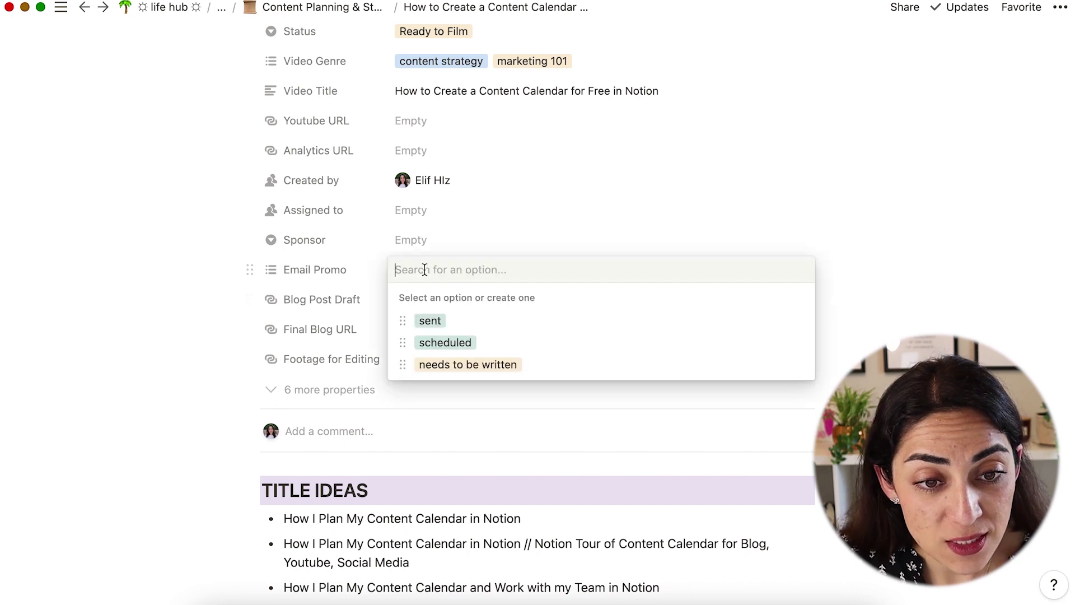
left_click(452, 364)
left_click(197, 395)
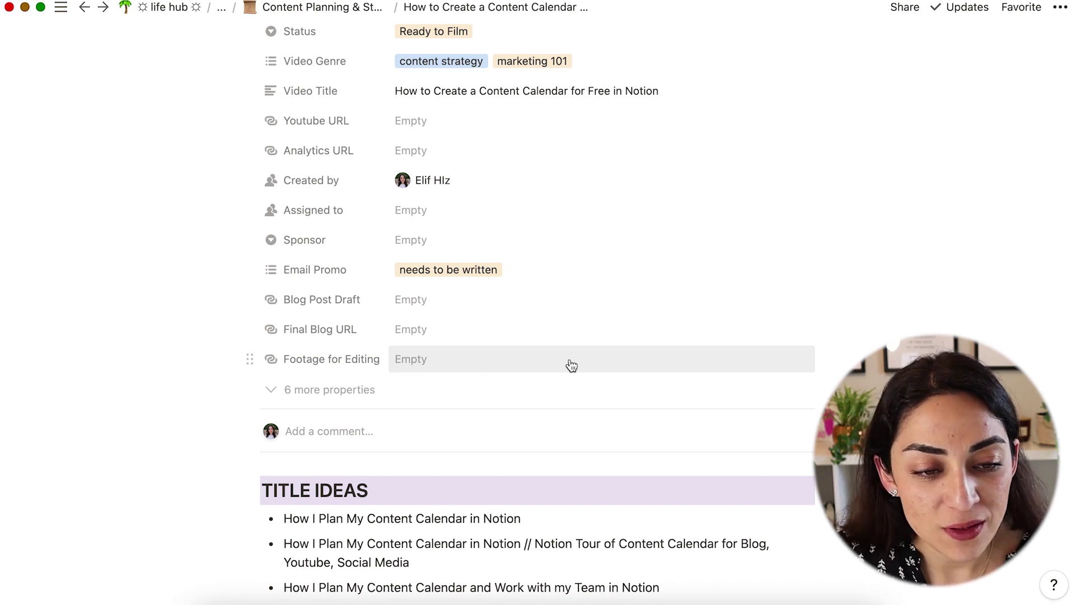
Review the TITLE IDEAS section and collapse the SCRIPT toggle under CONTENT.
scroll(314, 387, "down", 3)
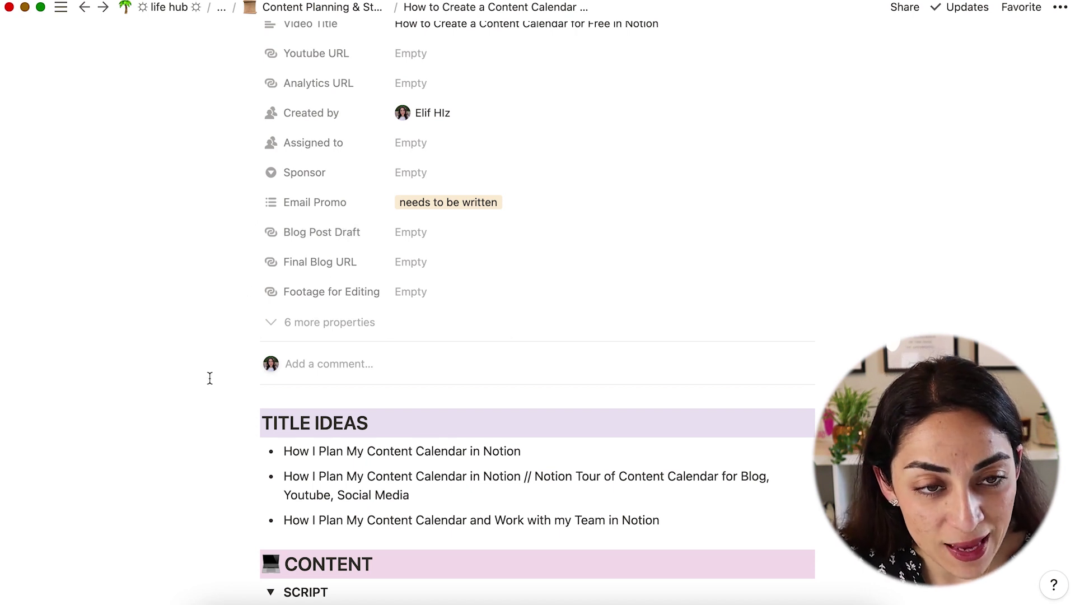
scroll(219, 396, "down", 3)
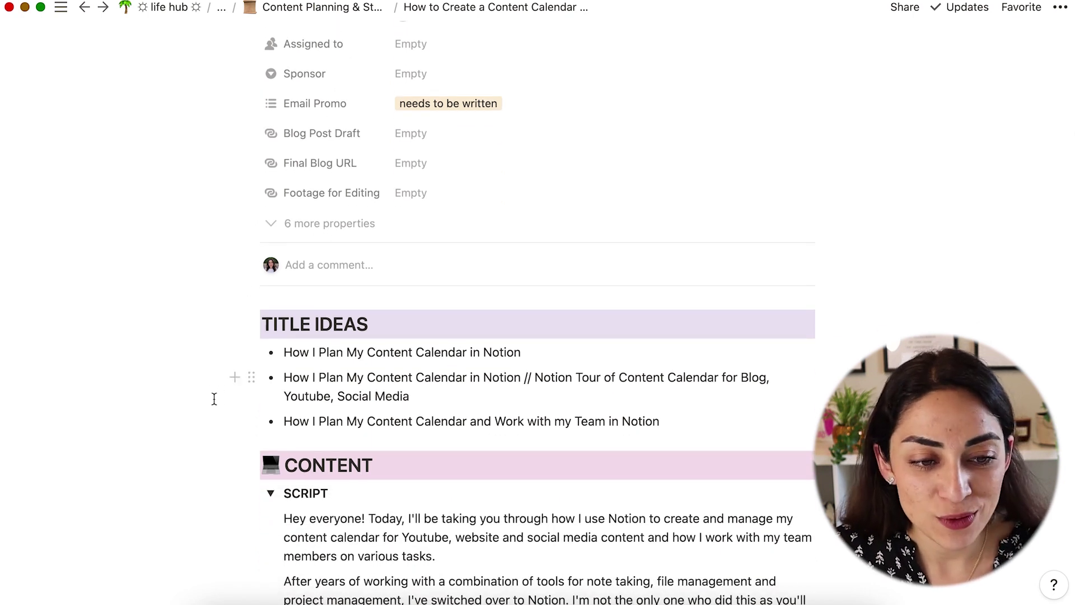
scroll(215, 398, "down", 2)
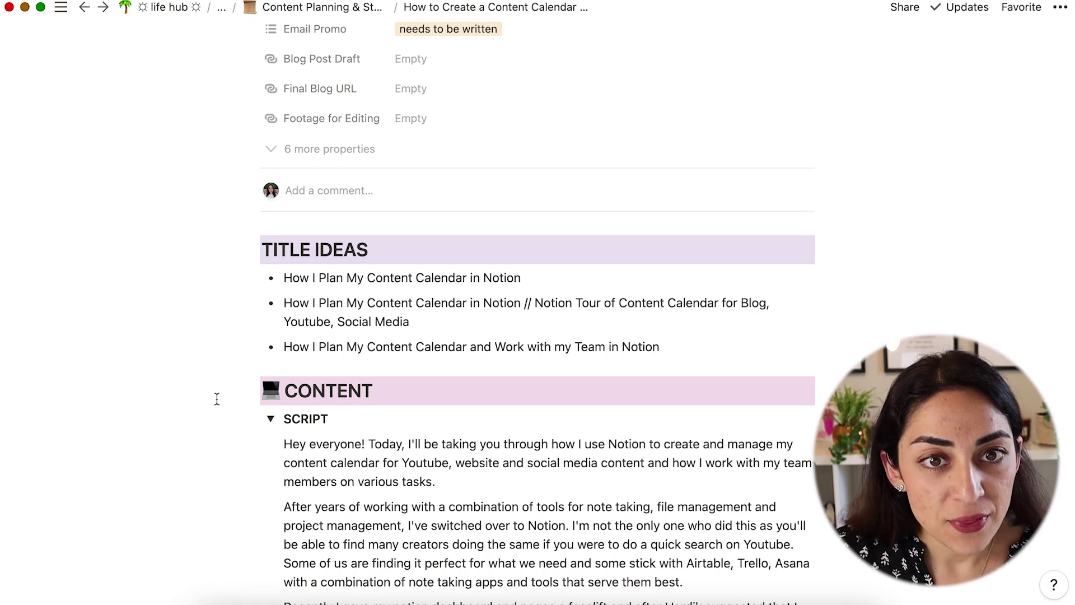
scroll(218, 403, "down", 2)
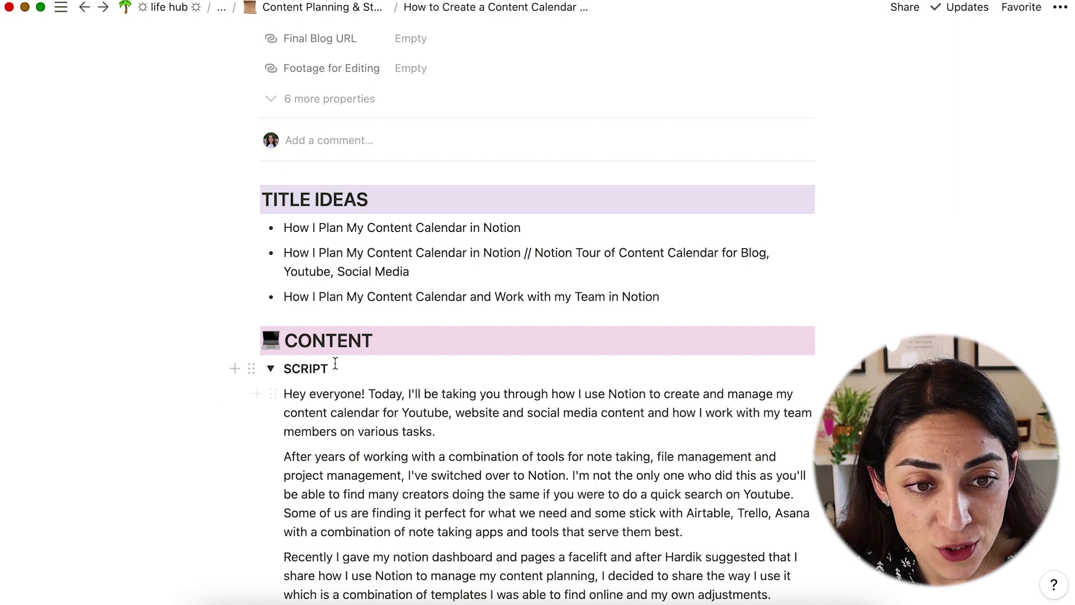
left_click(271, 369)
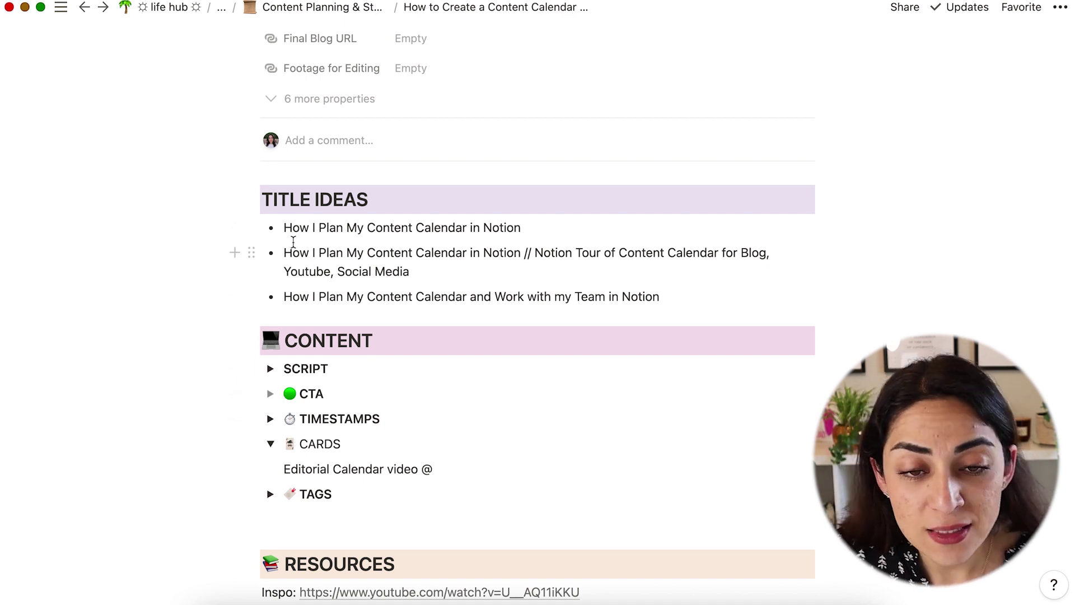
Briefly check the SCRIPT toggle again and expand the TIMESTAMPS toggle in the CONTENT section.
scroll(295, 241, "down", 2)
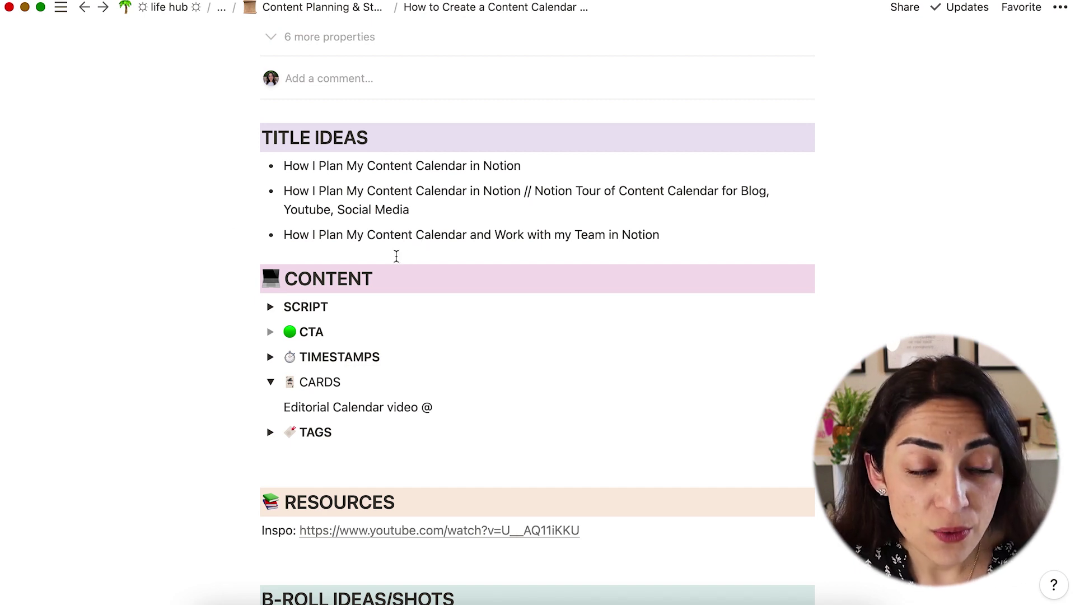
scroll(392, 263, "down", 5)
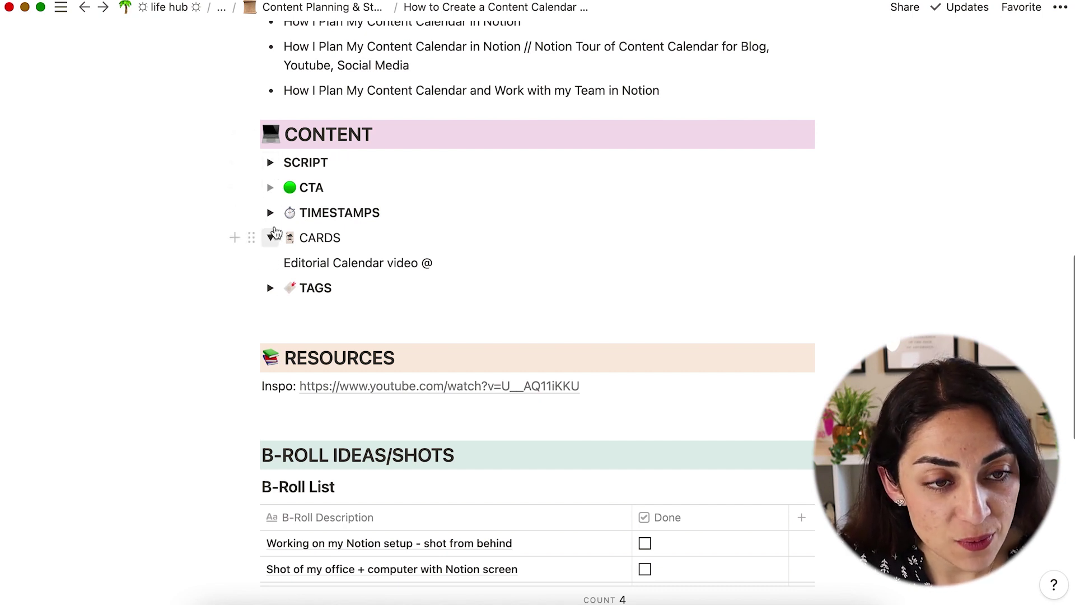
left_click(273, 168)
left_click(274, 168)
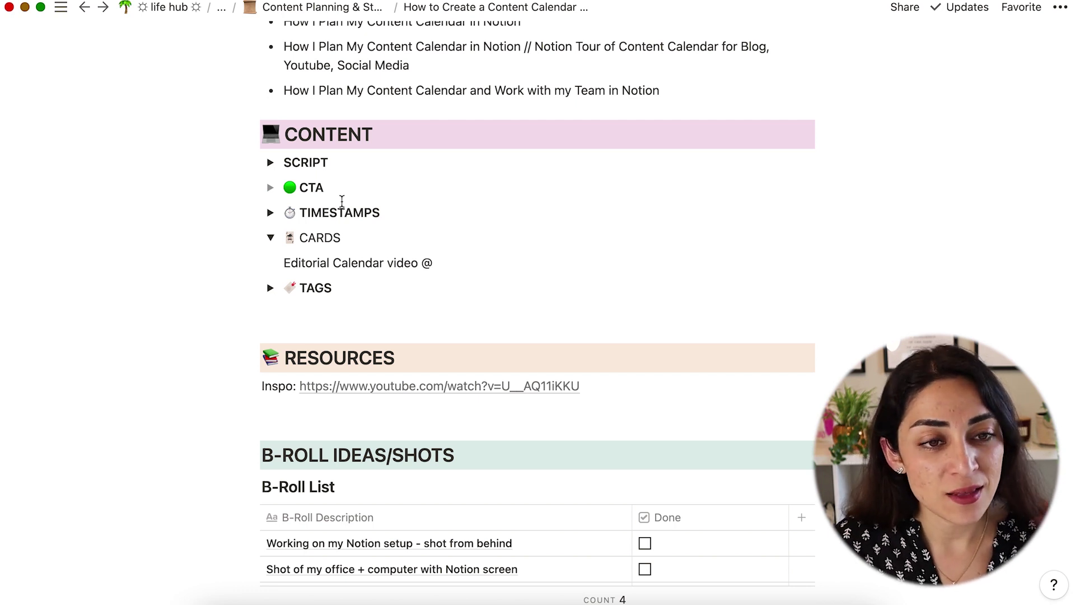
left_click(270, 214)
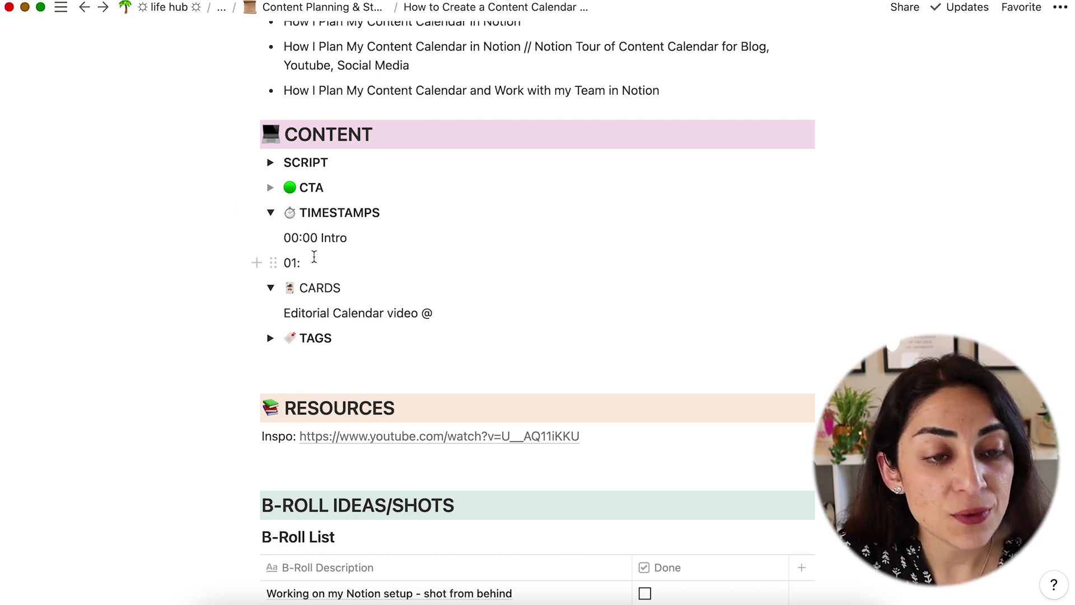
Collapse the TIMESTAMPS toggle in the CONTENT section and check the keyword list under TAGS, leaving that toggle collapsed.
left_click(271, 213)
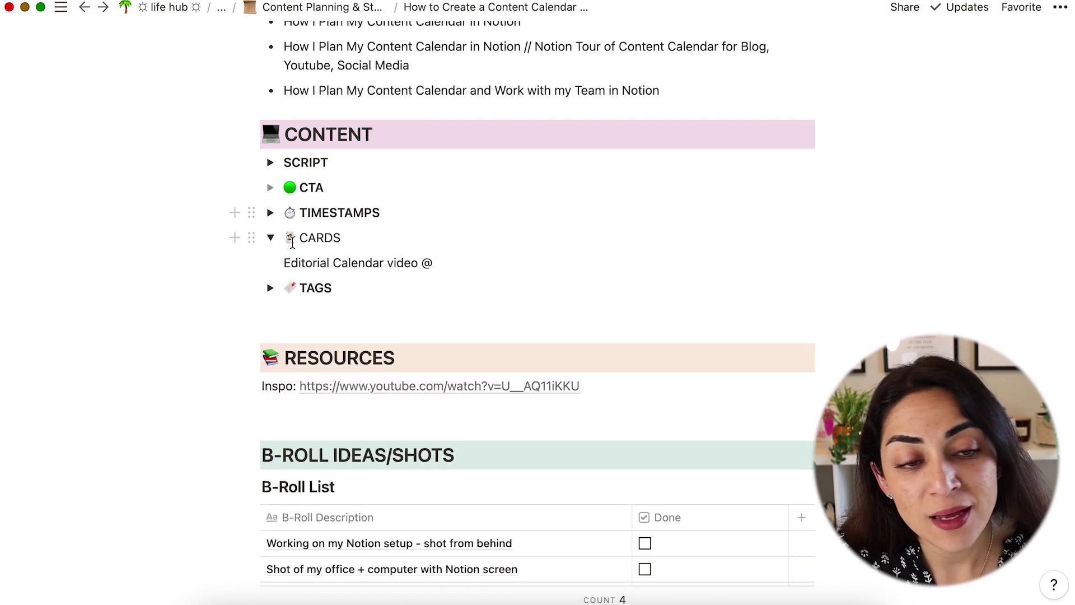
scroll(340, 250, "down", 1)
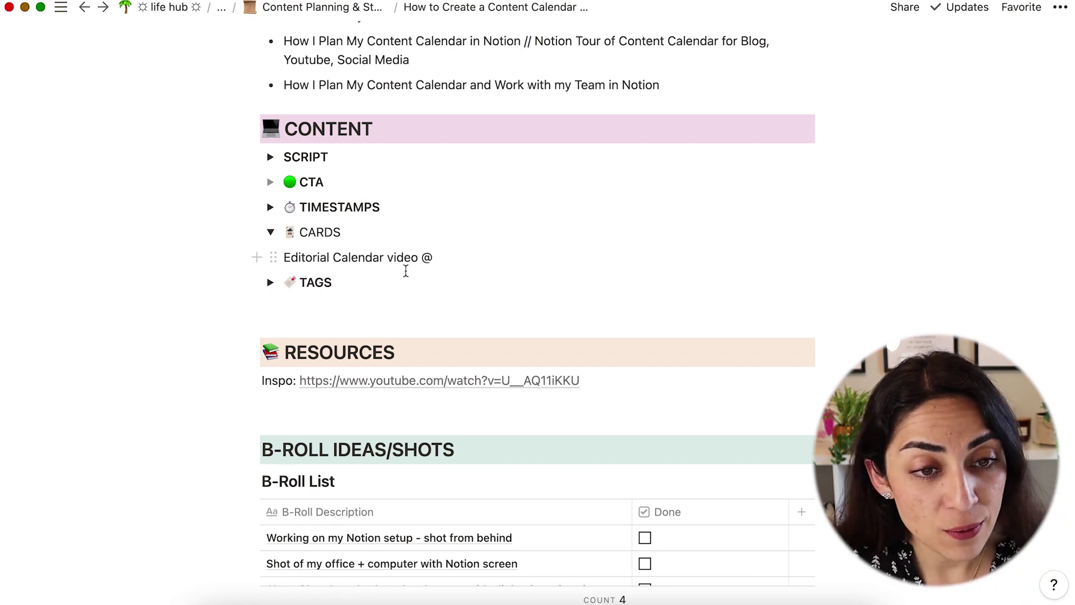
left_click(270, 283)
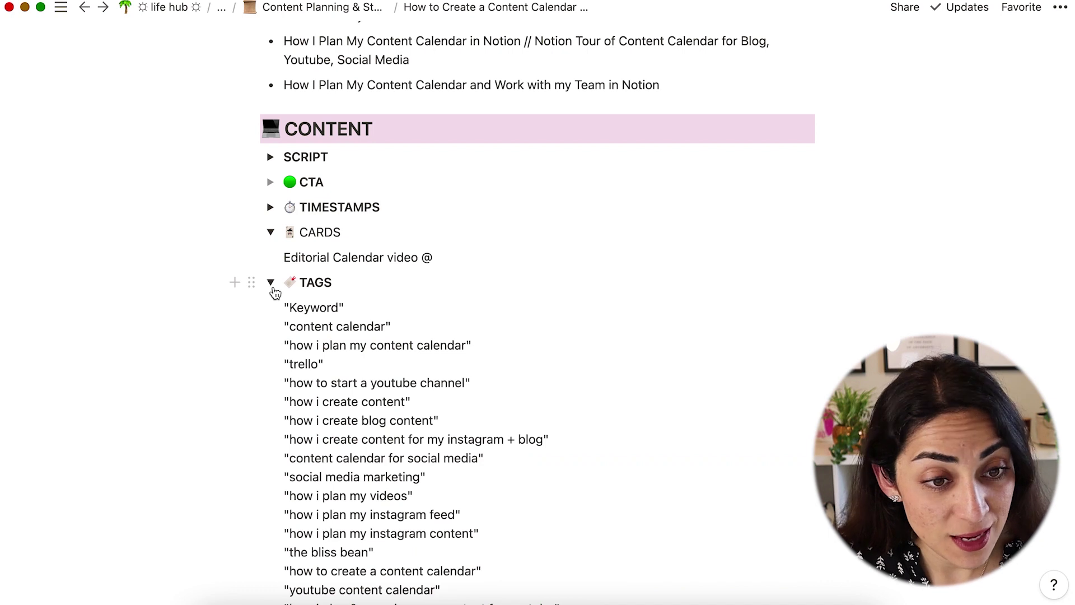
left_click(272, 287)
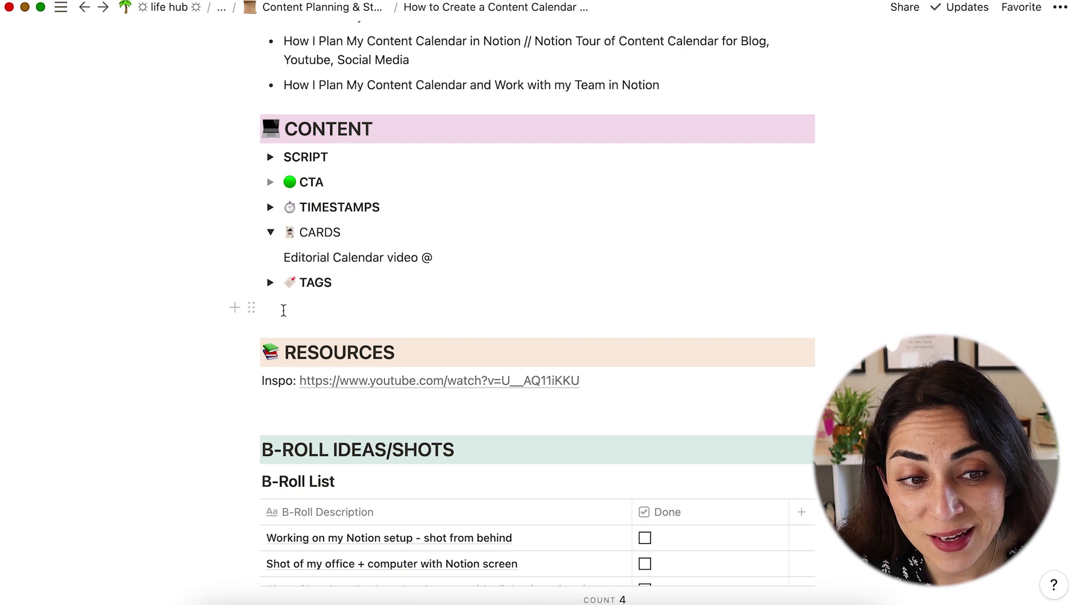
Review the RESOURCES, B-ROLL IDEAS/SHOTS, CHECKLIST and NOTES for VIDEO EDITING sections of the video's page.
scroll(280, 313, "down", 3)
scroll(314, 269, "down", 4)
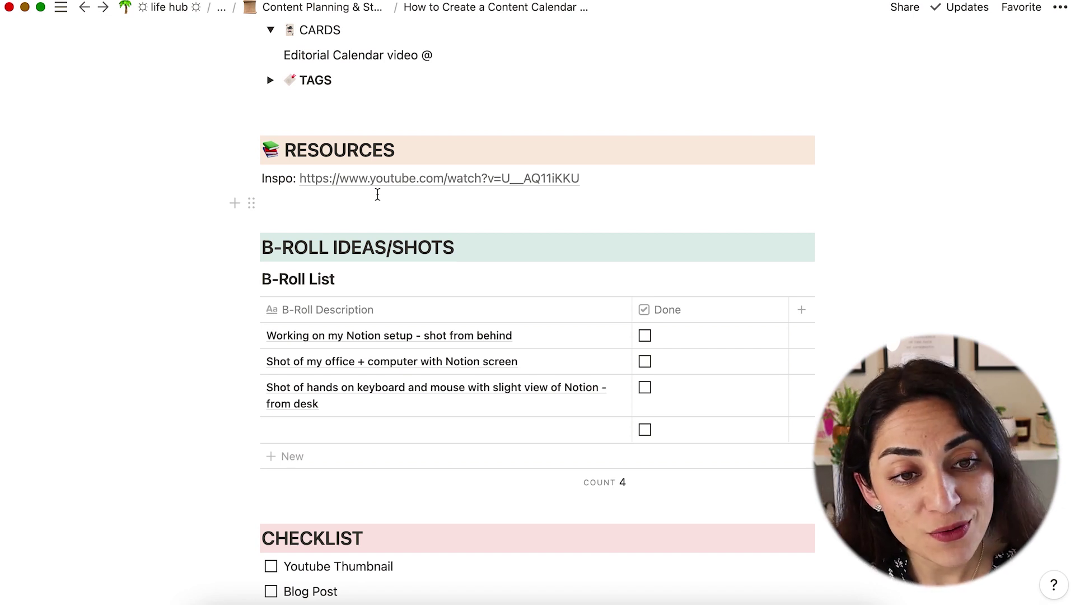
scroll(372, 257, "down", 3)
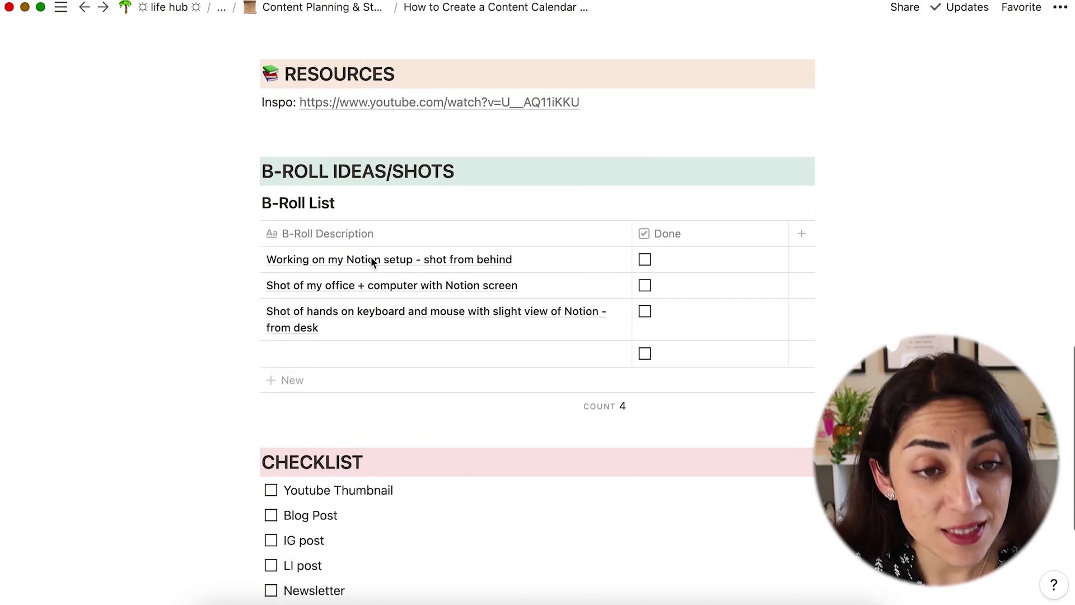
scroll(372, 269, "down", 2)
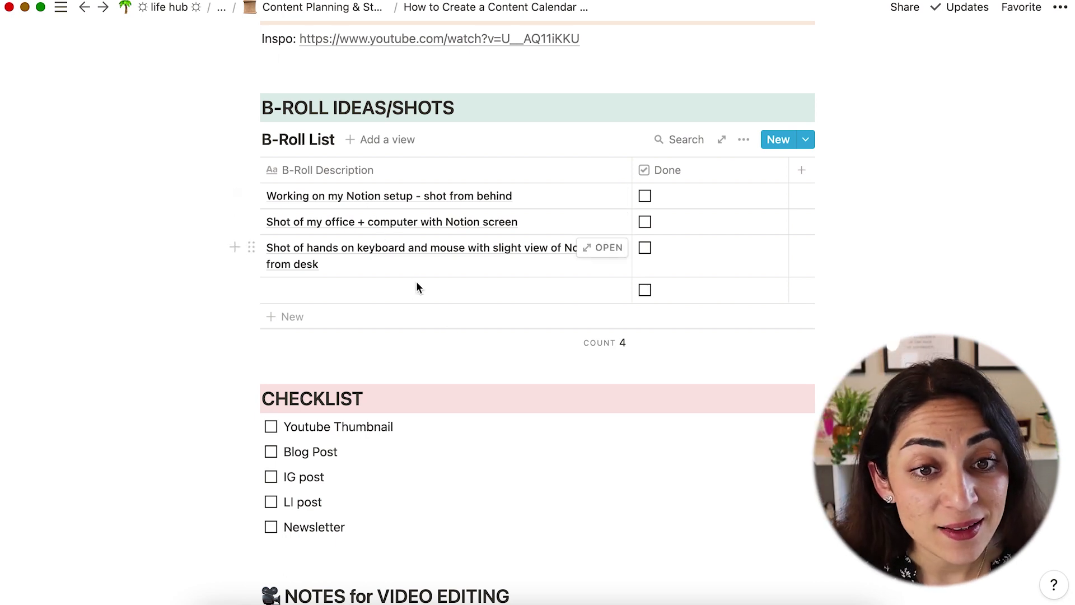
scroll(410, 288, "down", 3)
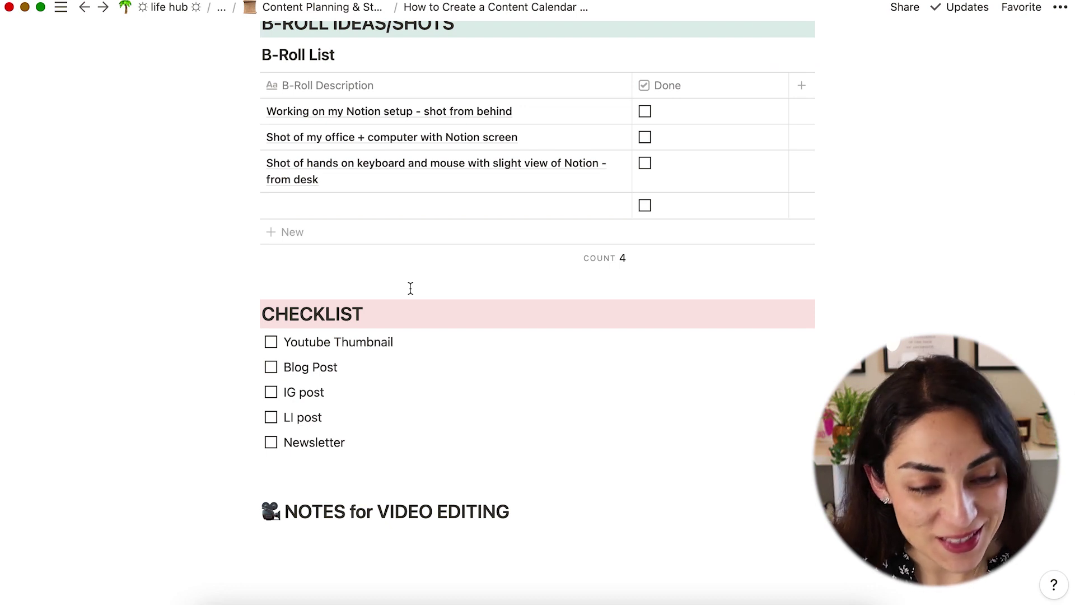
scroll(312, 258, "down", 3)
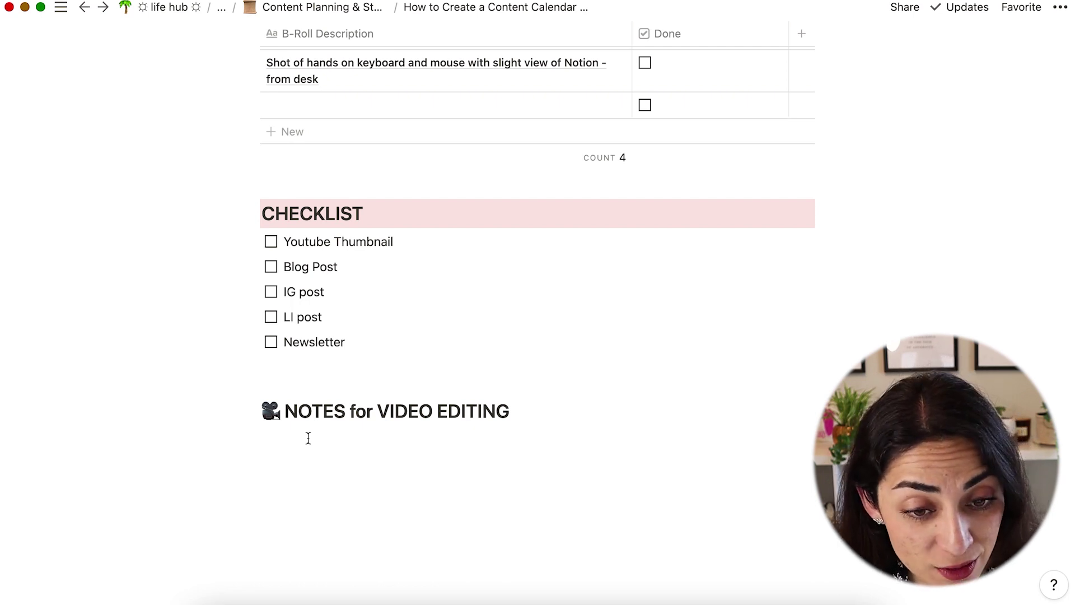
Return to the Content Planning & Status board, go up to the life hub and open the Content Calendar page.
left_click(312, 8)
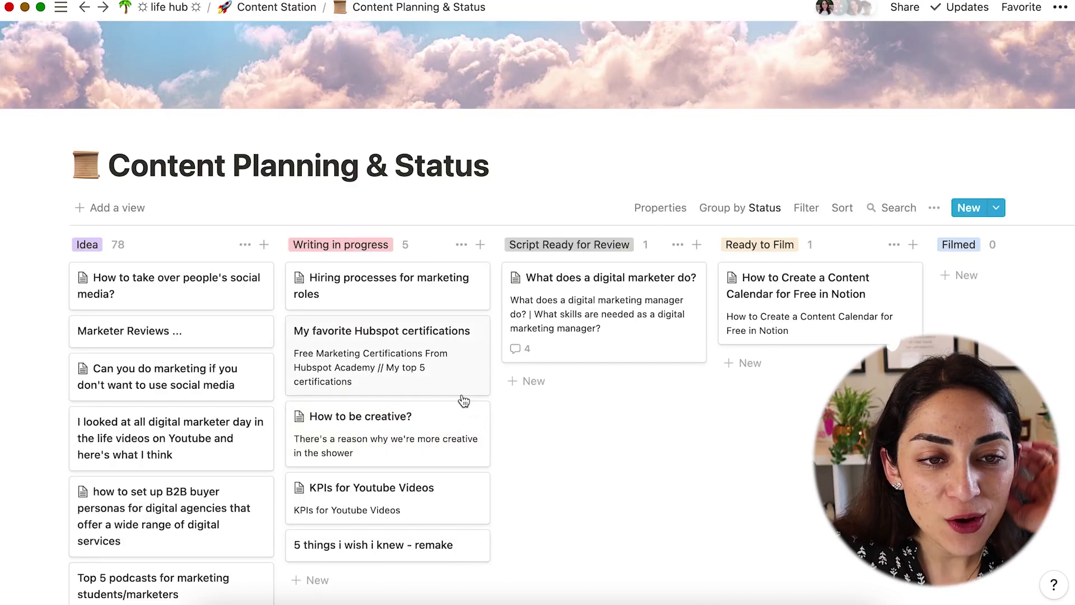
scroll(475, 401, "down", 2)
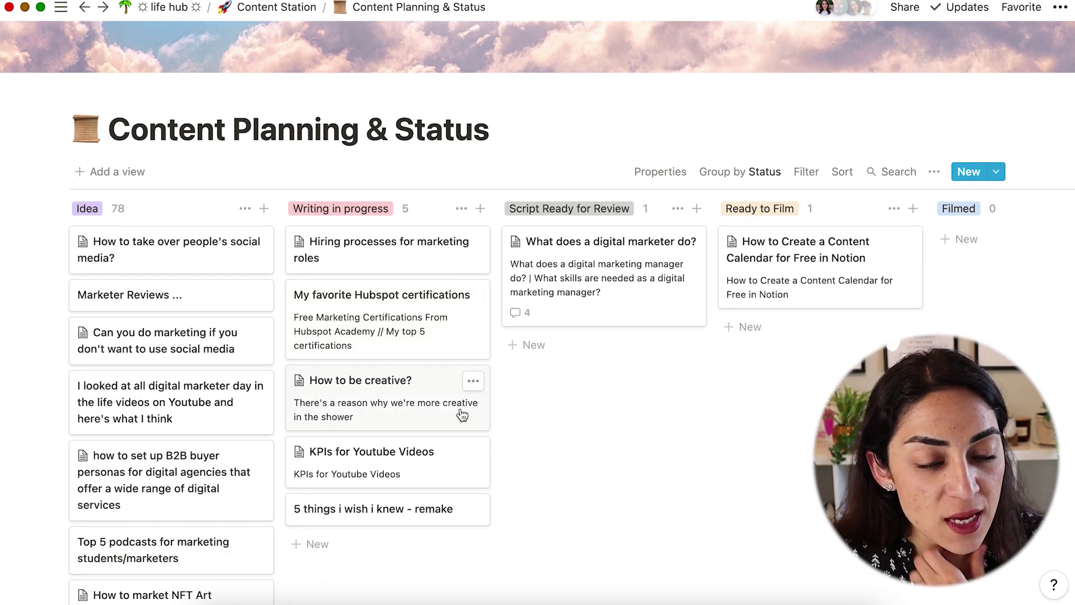
left_click(270, 8)
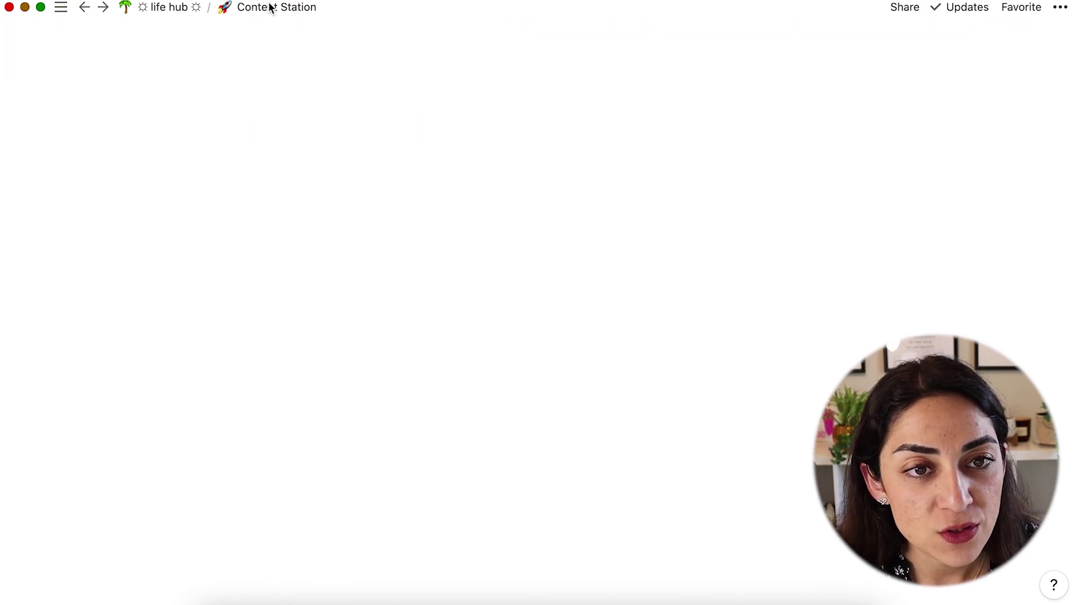
left_click(168, 7)
left_click(149, 321)
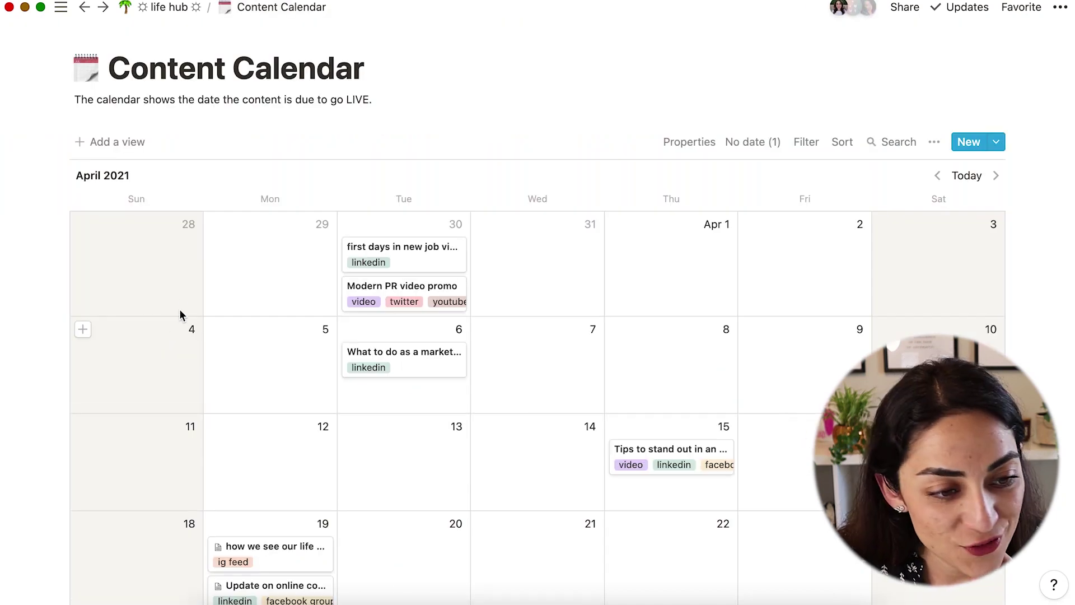
Look through the April 2021 calendar to examine the scheduled content items and their format tags.
scroll(177, 235, "down", 2)
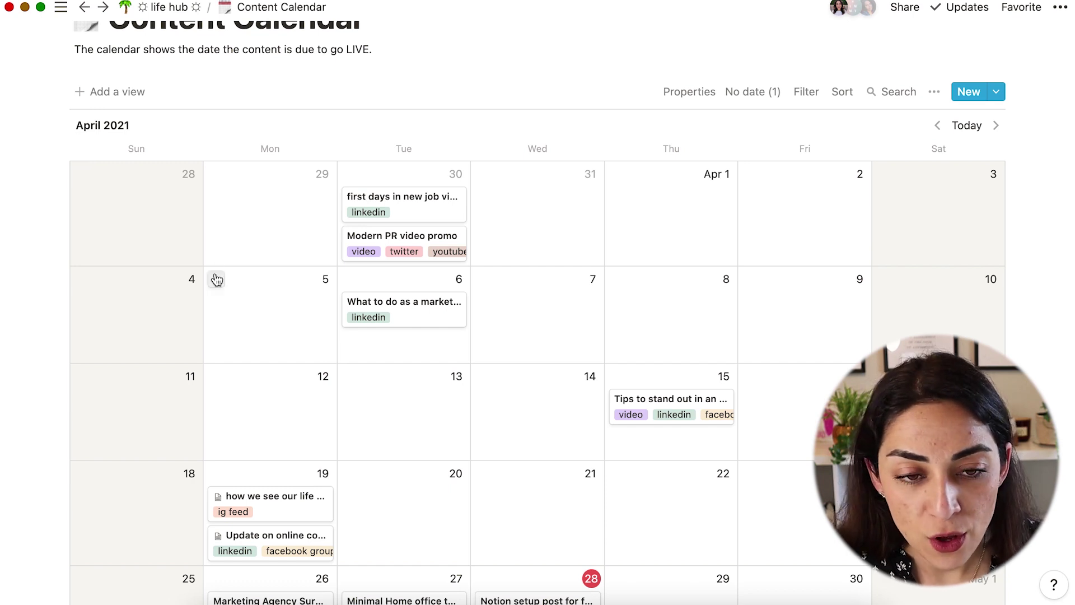
scroll(291, 330, "down", 2)
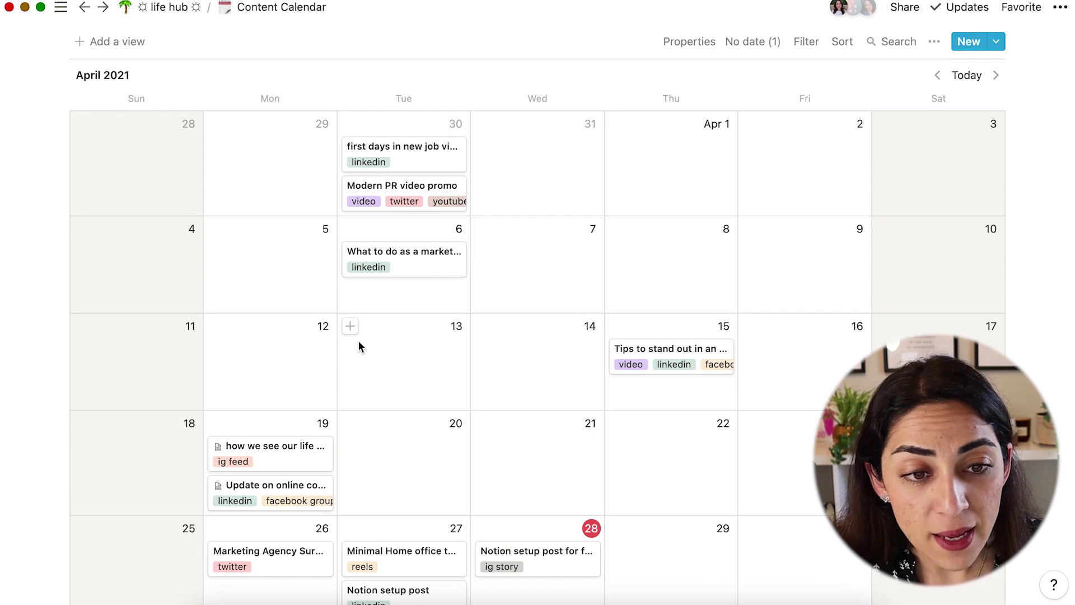
scroll(364, 353, "down", 2)
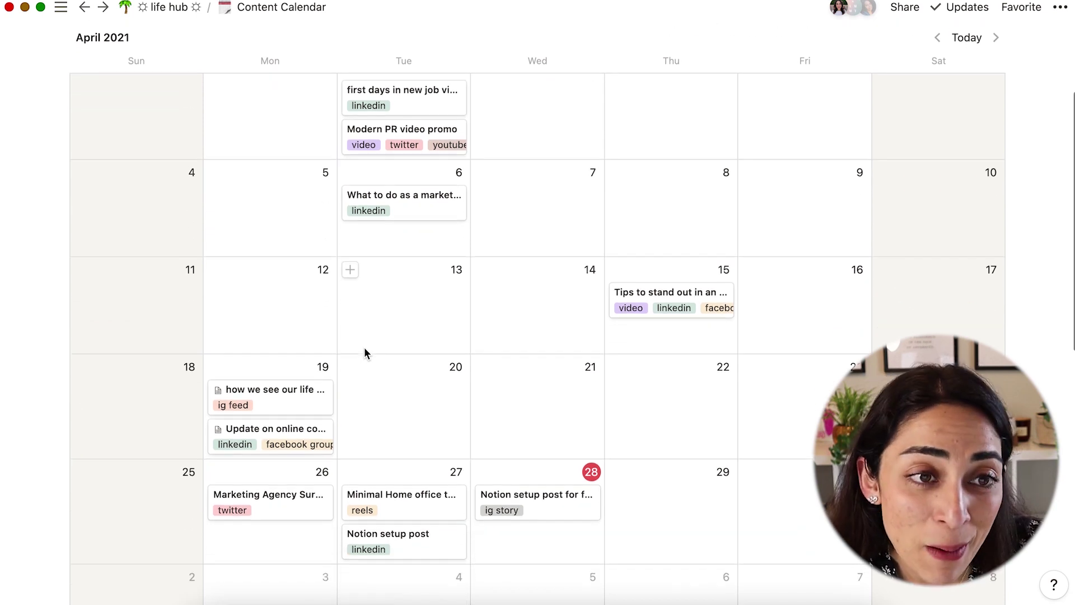
scroll(375, 367, "down", 2)
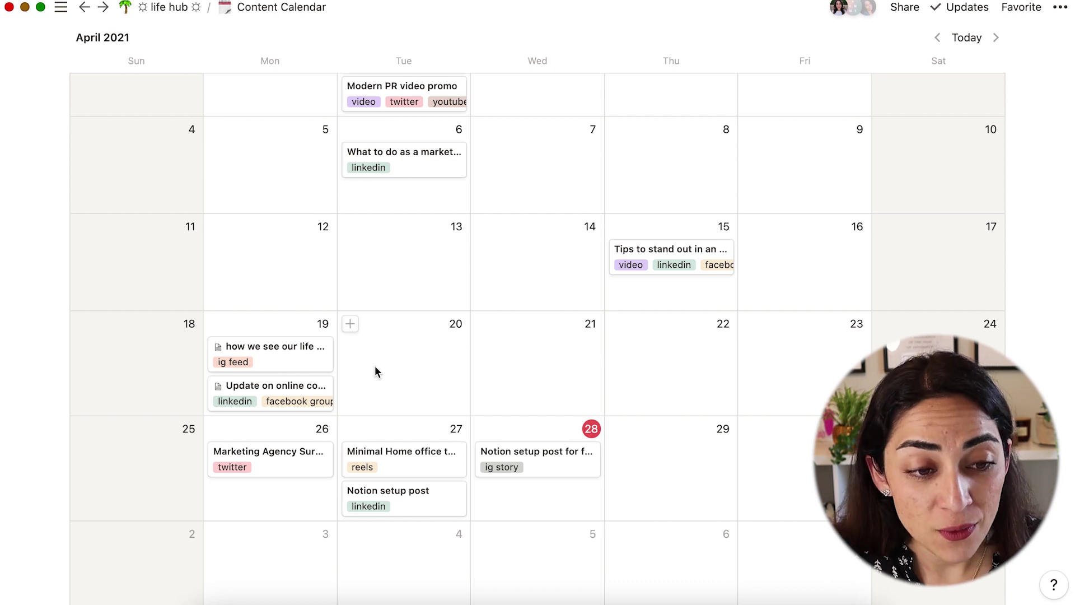
scroll(373, 369, "up", 3)
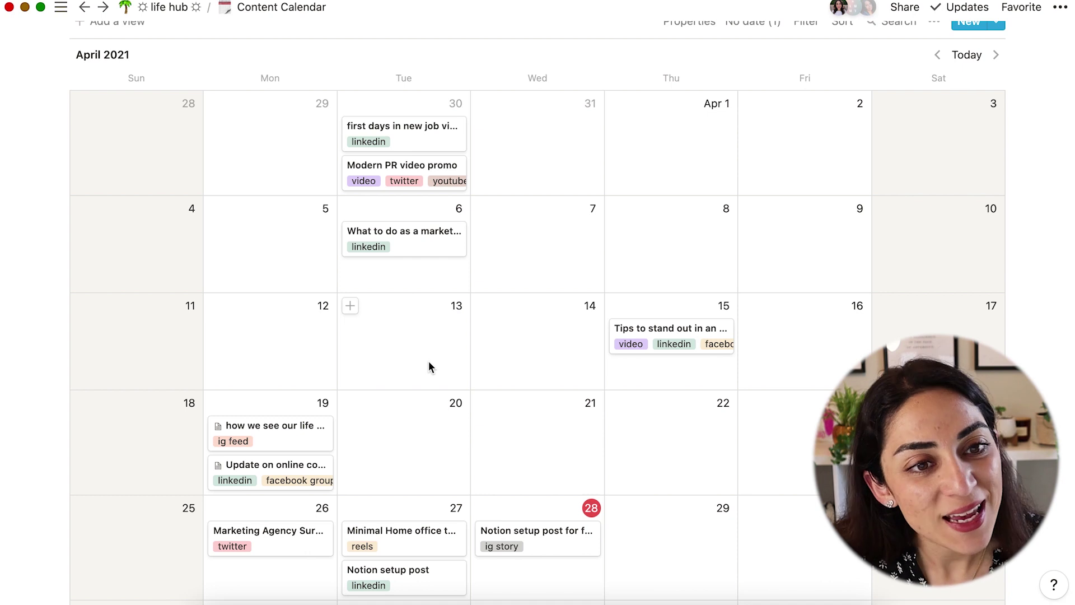
scroll(428, 362, "down", 3)
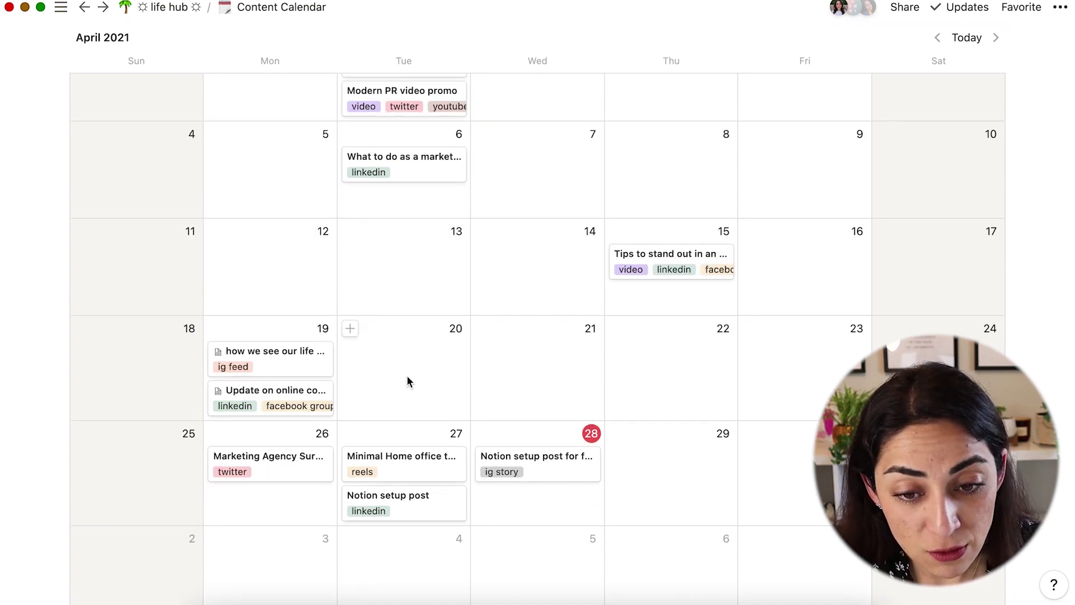
scroll(408, 376, "up", 3)
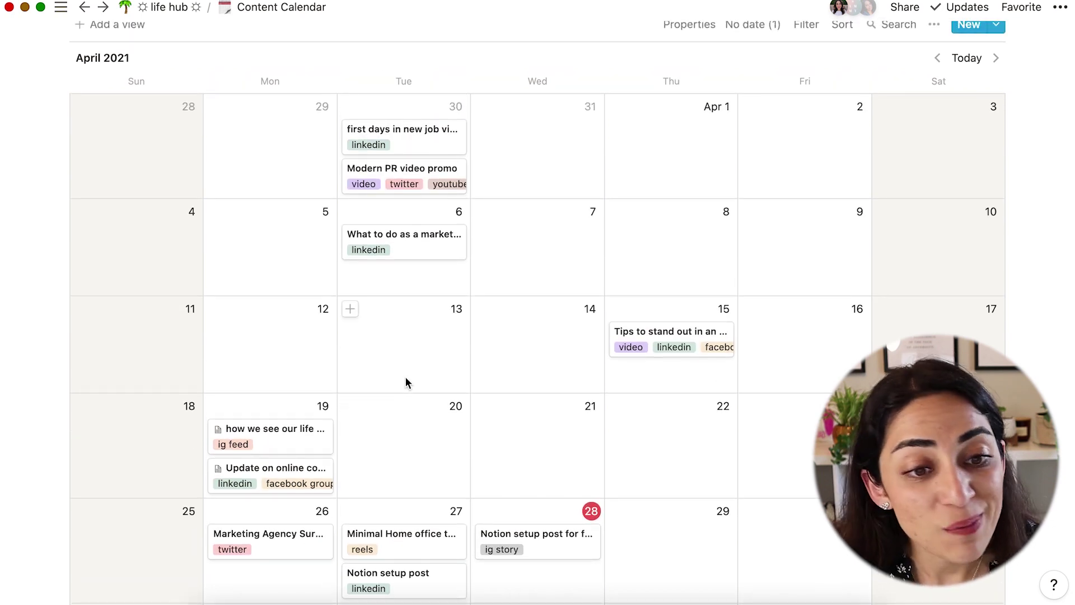
scroll(405, 381, "down", 4)
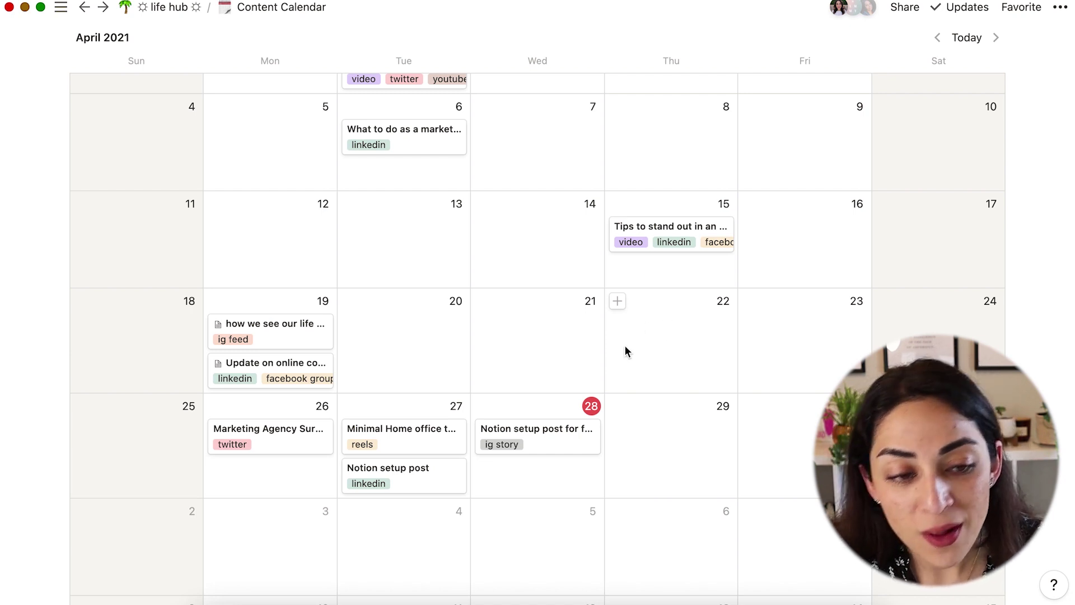
scroll(624, 345, "up", 8)
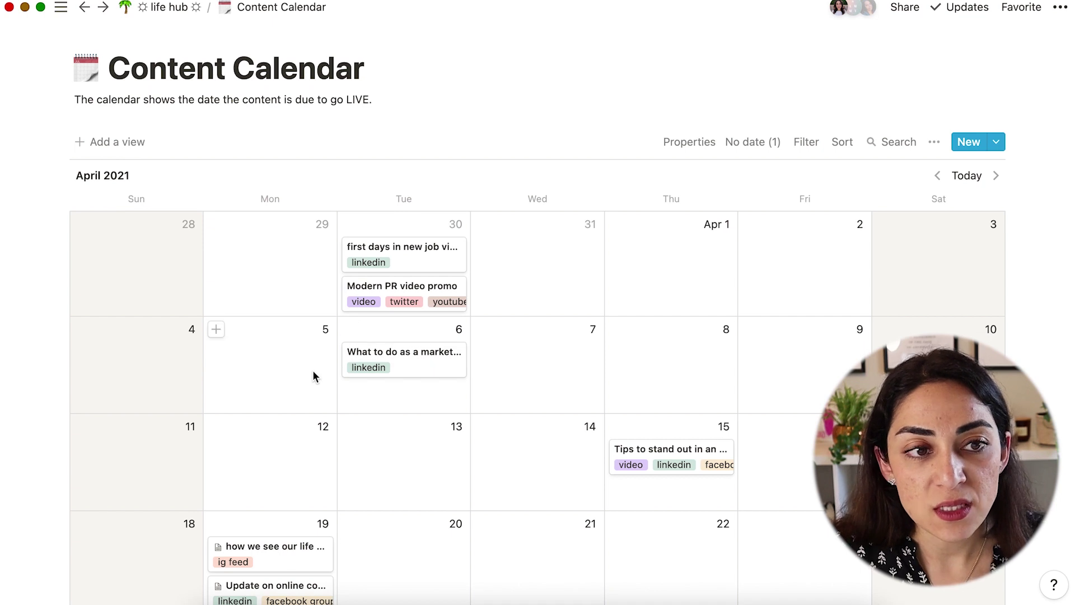
Open the Minimal Home office tour item on April 27, review its properties with URL left empty, and close it.
scroll(312, 371, "down", 1)
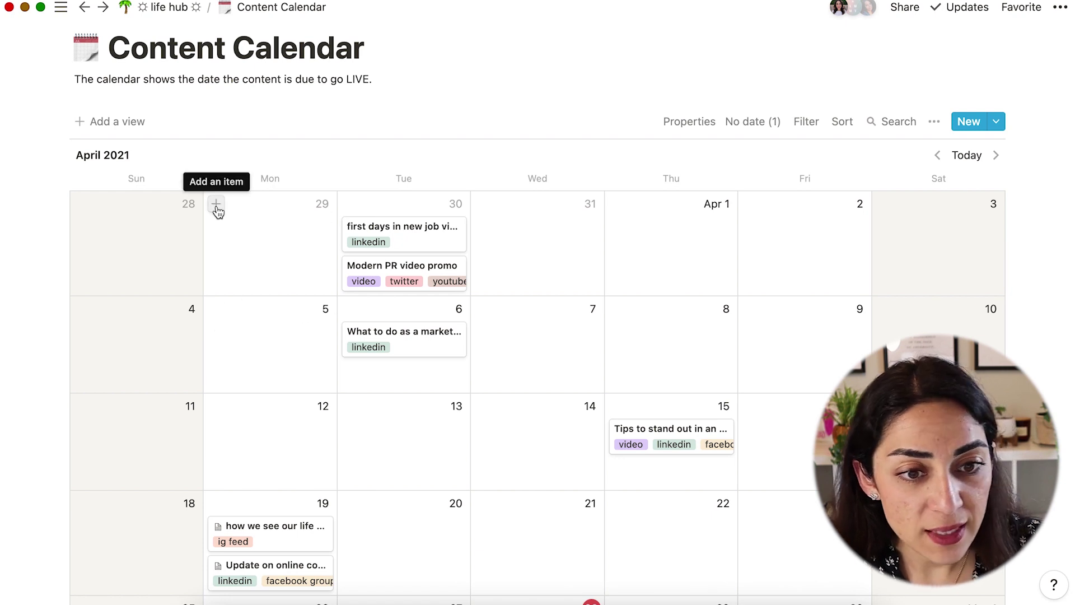
scroll(363, 352, "down", 2)
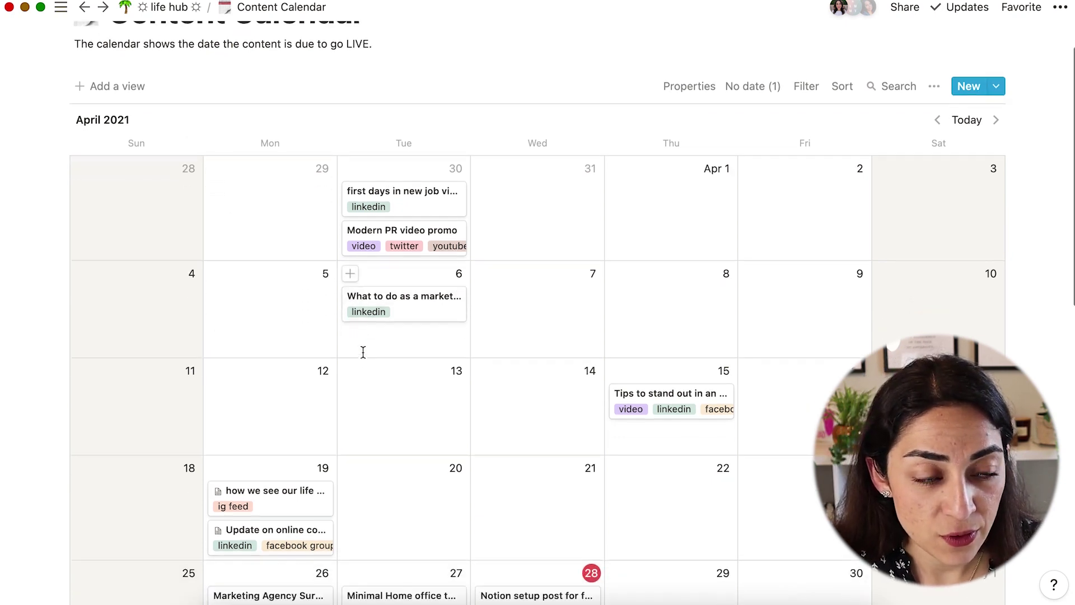
scroll(363, 352, "down", 5)
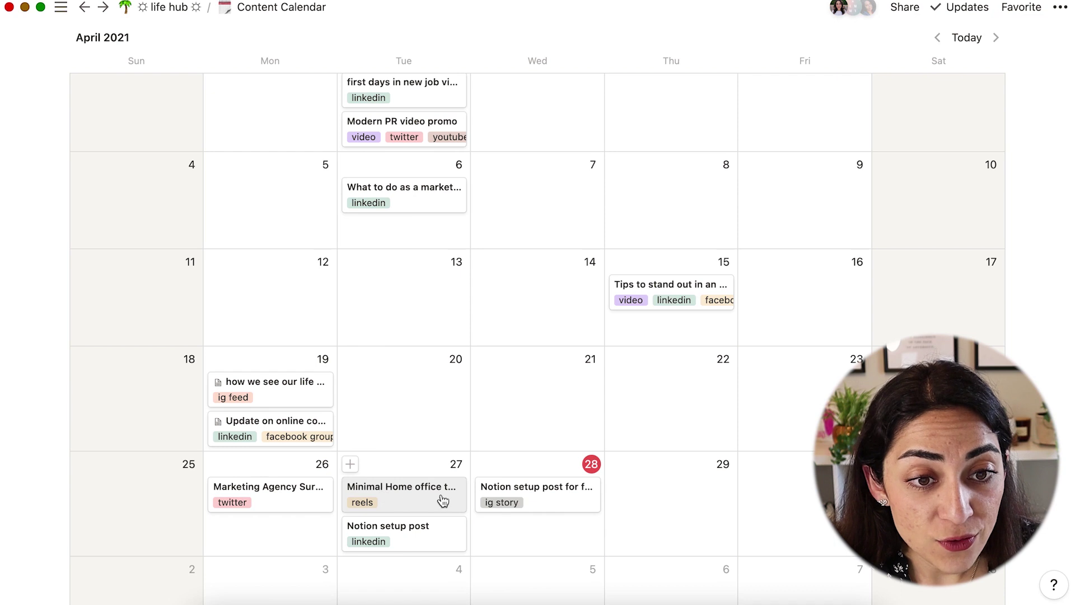
left_click(412, 502)
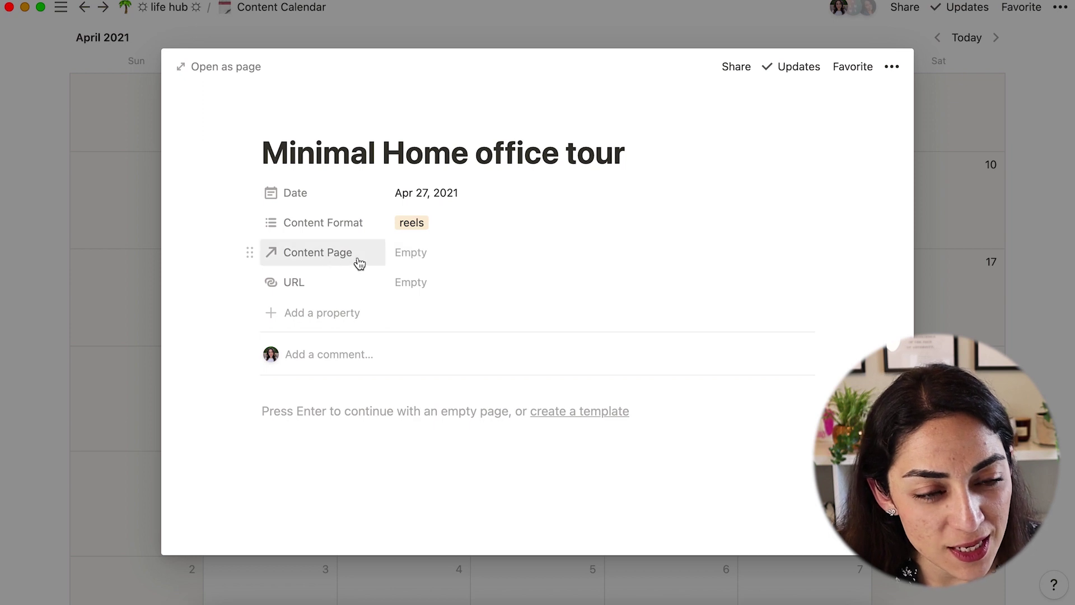
left_click(414, 281)
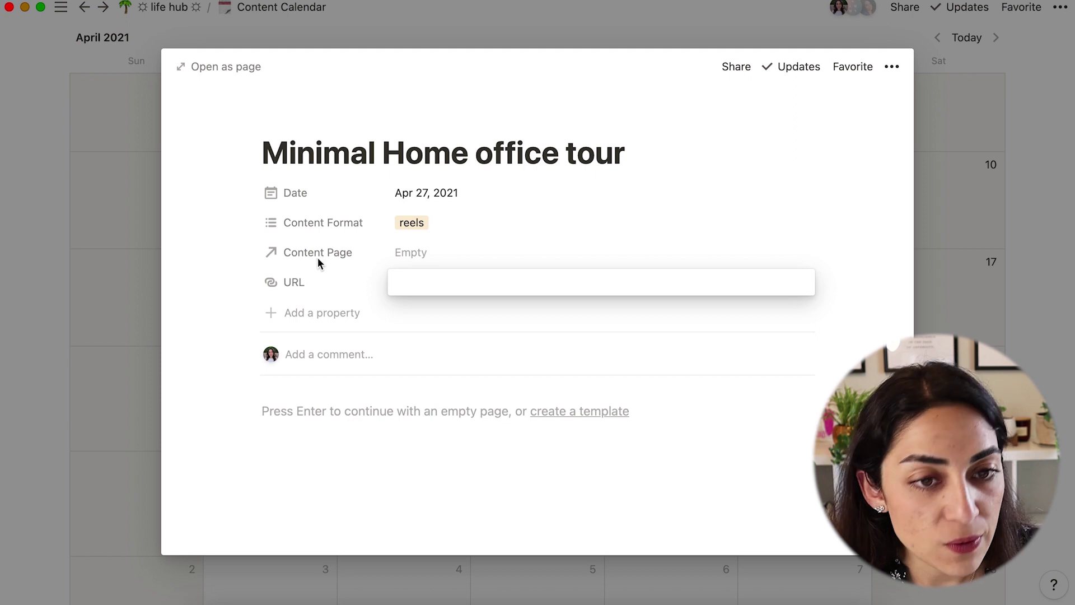
left_click(72, 365)
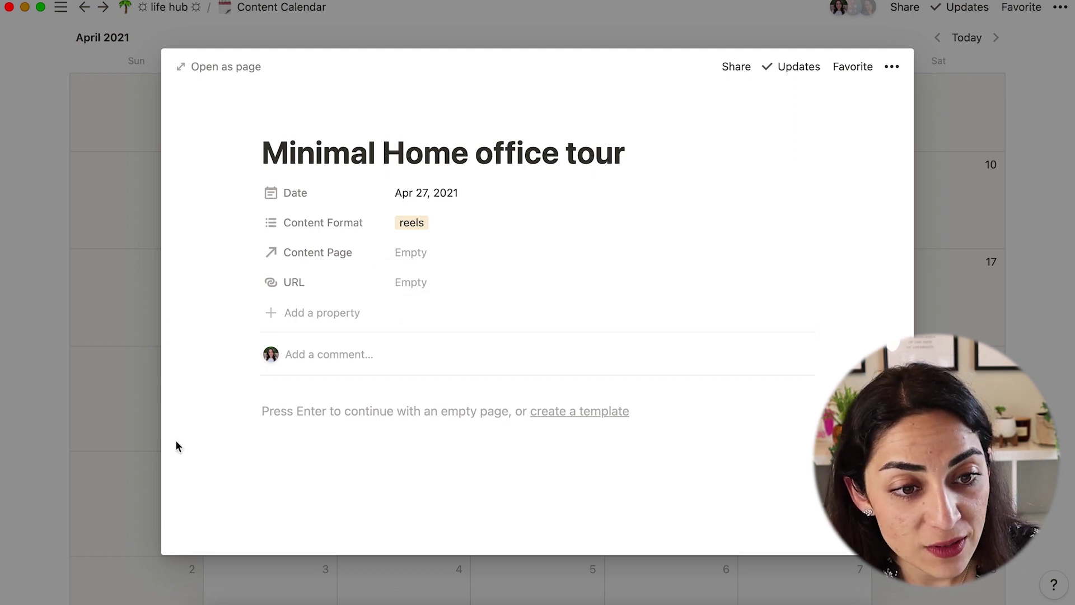
left_click(77, 49)
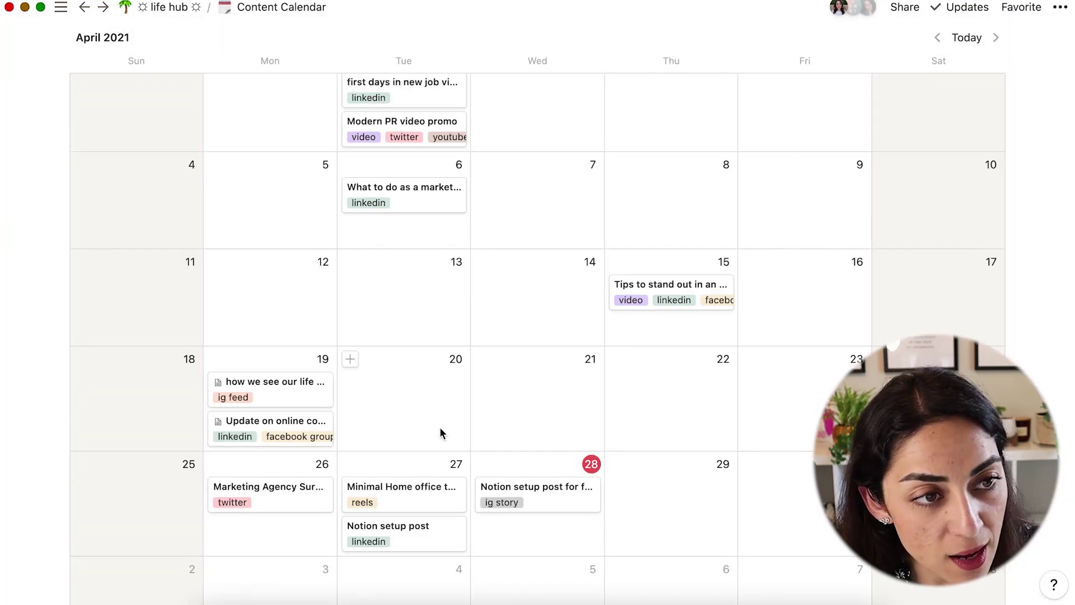
Open the Tips to stand out in an interview item on April 15 and inspect the Content Page property's type without changing it.
left_click(664, 285)
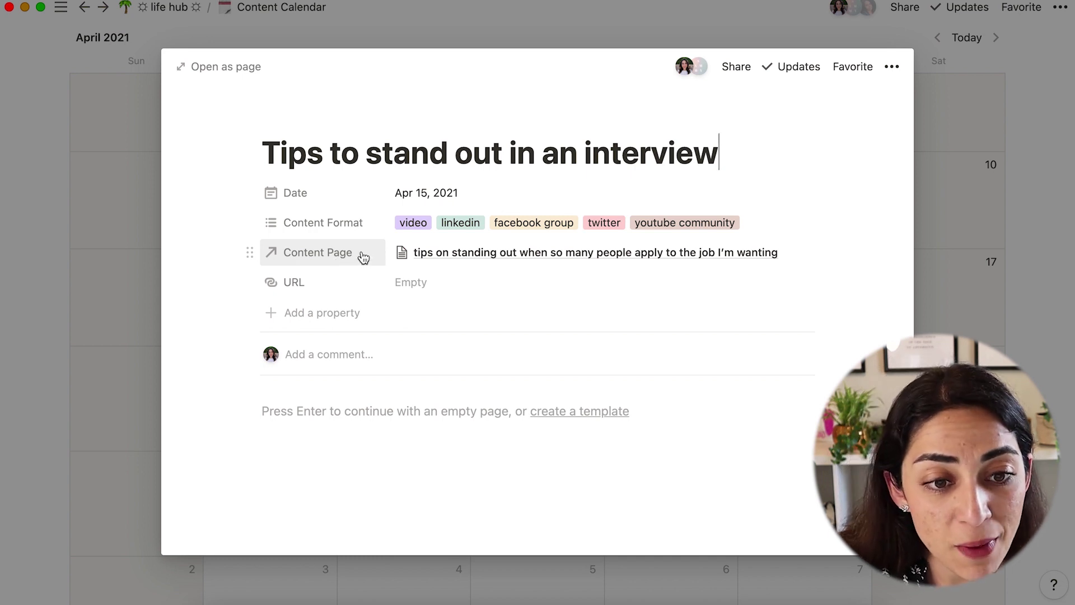
left_click(321, 254)
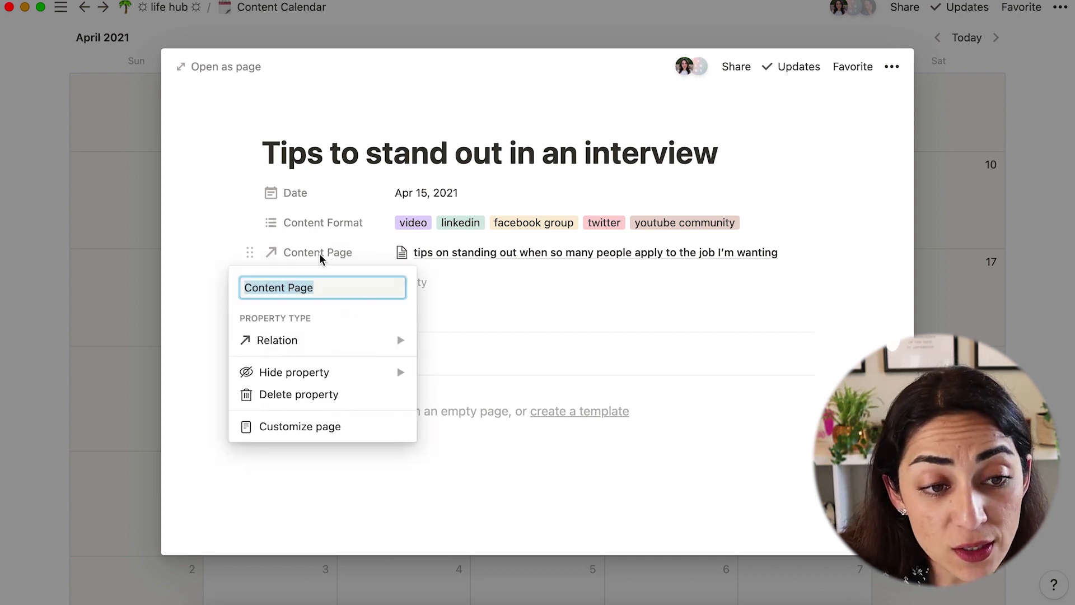
mouse_move(276, 344)
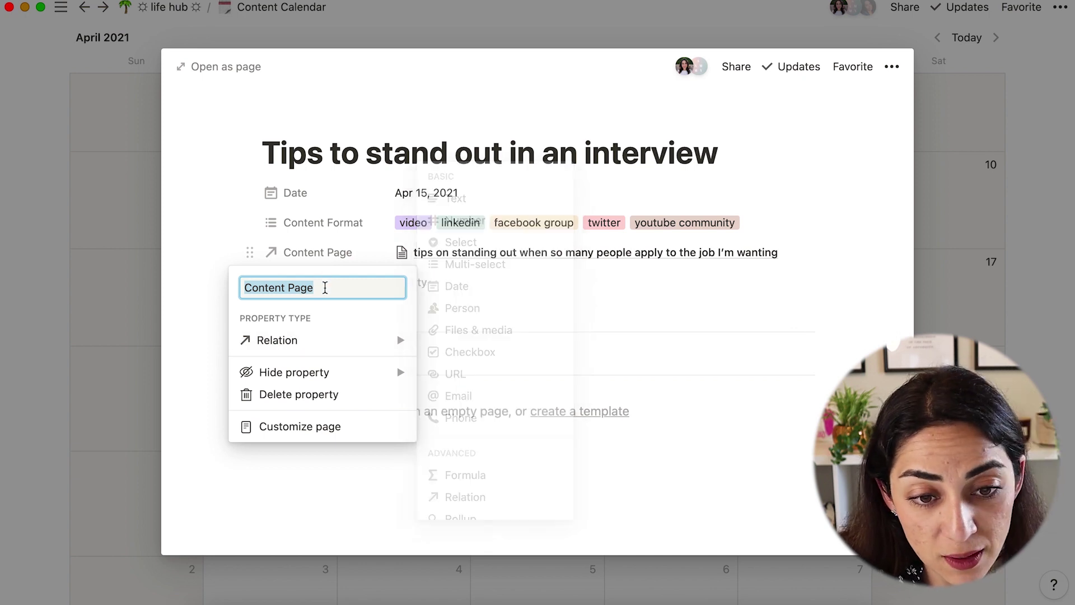
left_click(206, 218)
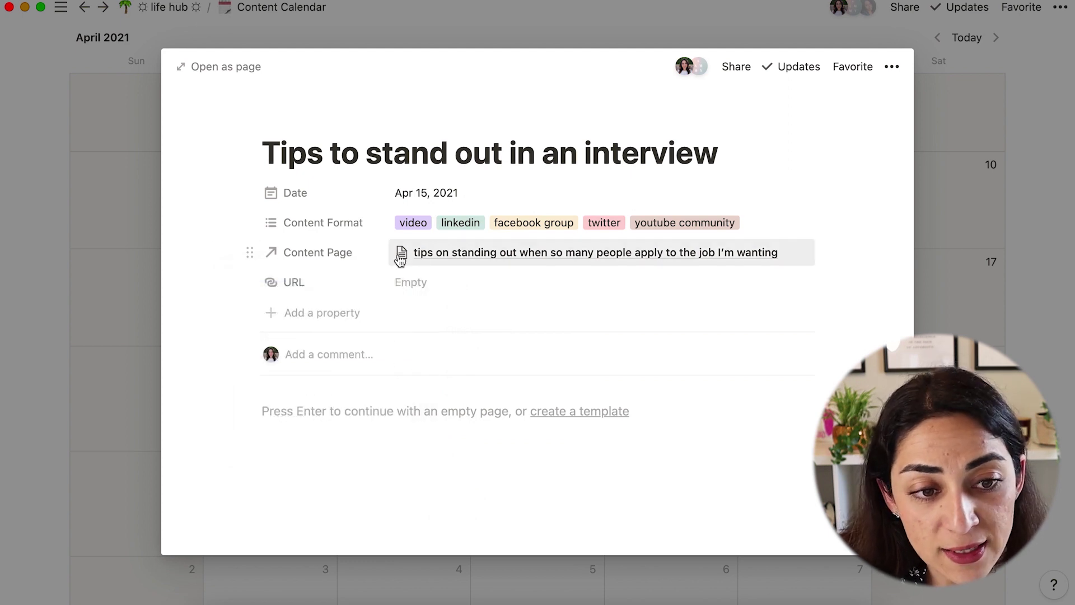
Search the Content Page relation for "notion" on the Tips to stand out in an interview item without linking another page.
left_click(410, 258)
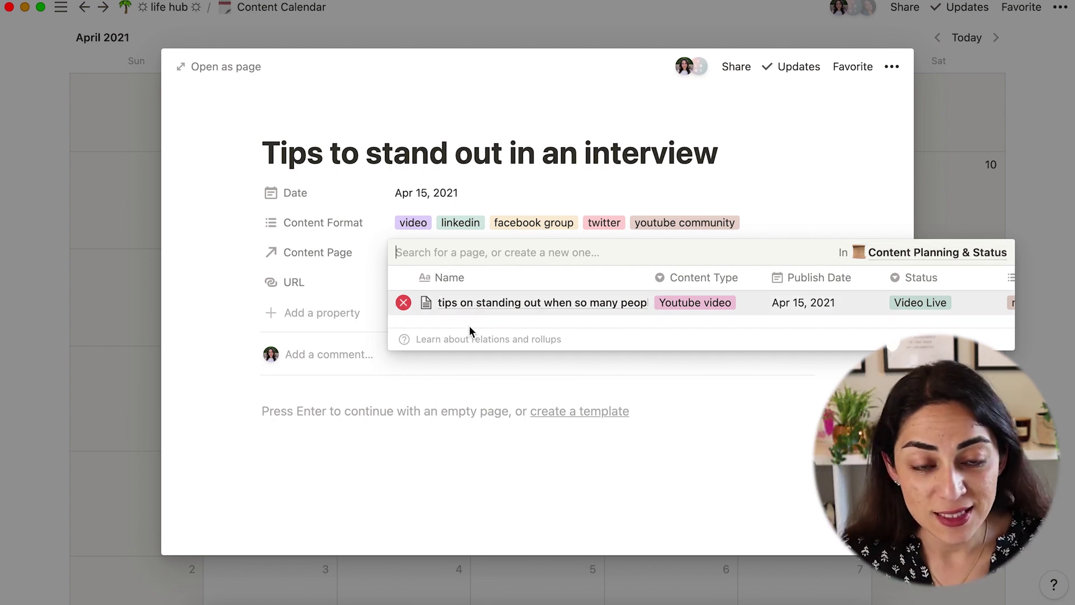
key("BackSpace")
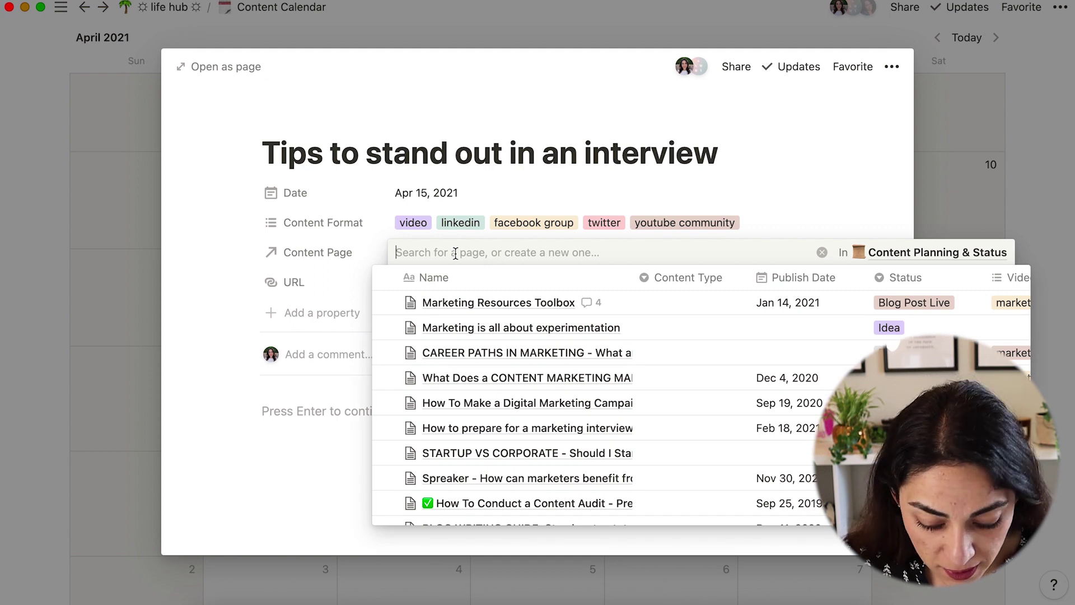
type("notion")
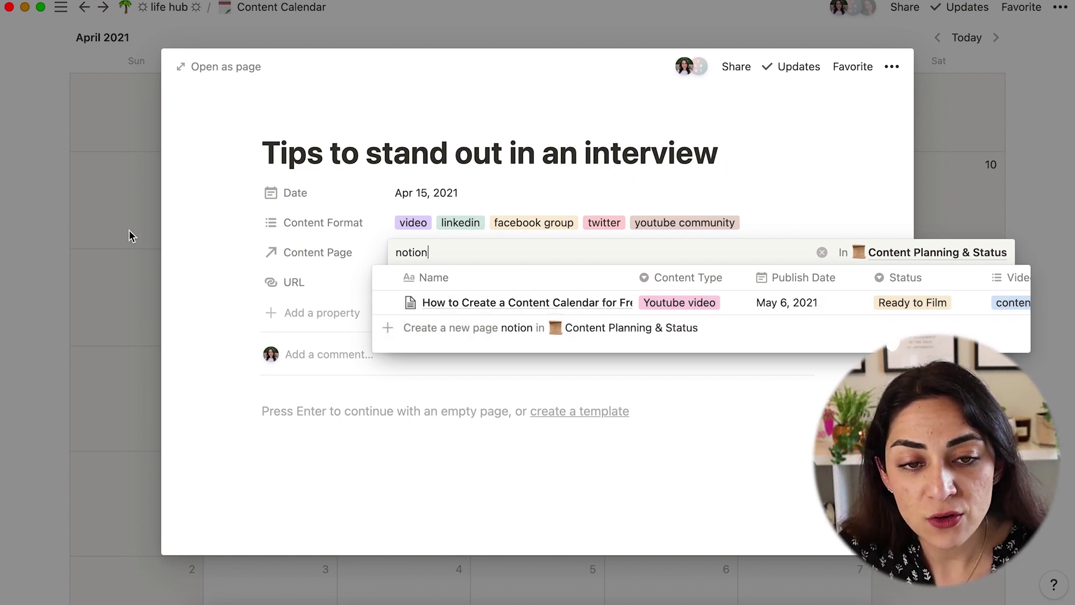
left_click(204, 257)
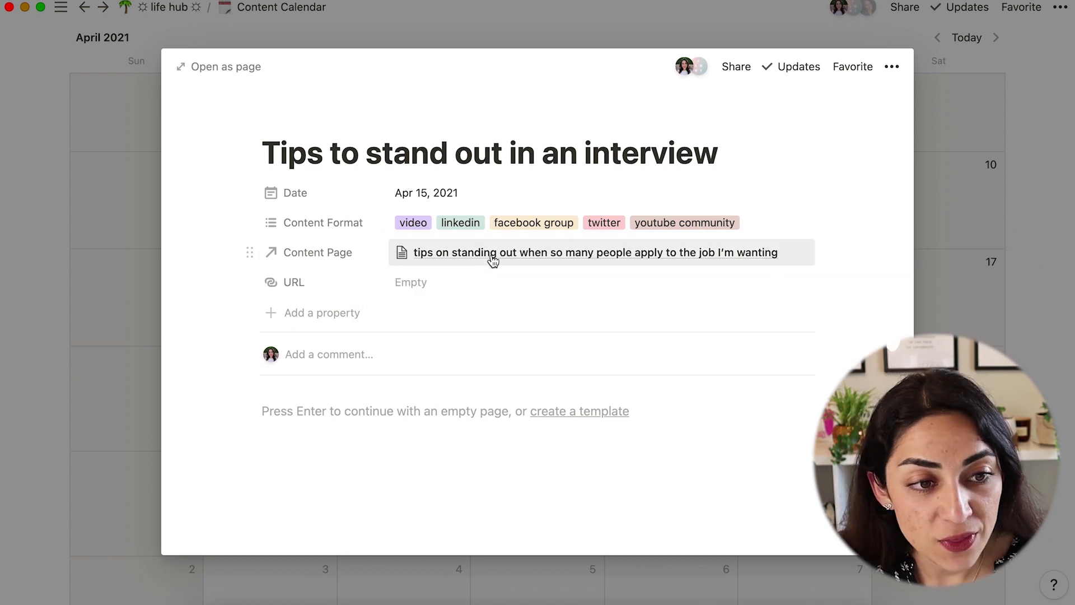
Open the content page linked to Tips to stand out in an interview and review its properties and comments.
left_click(548, 258)
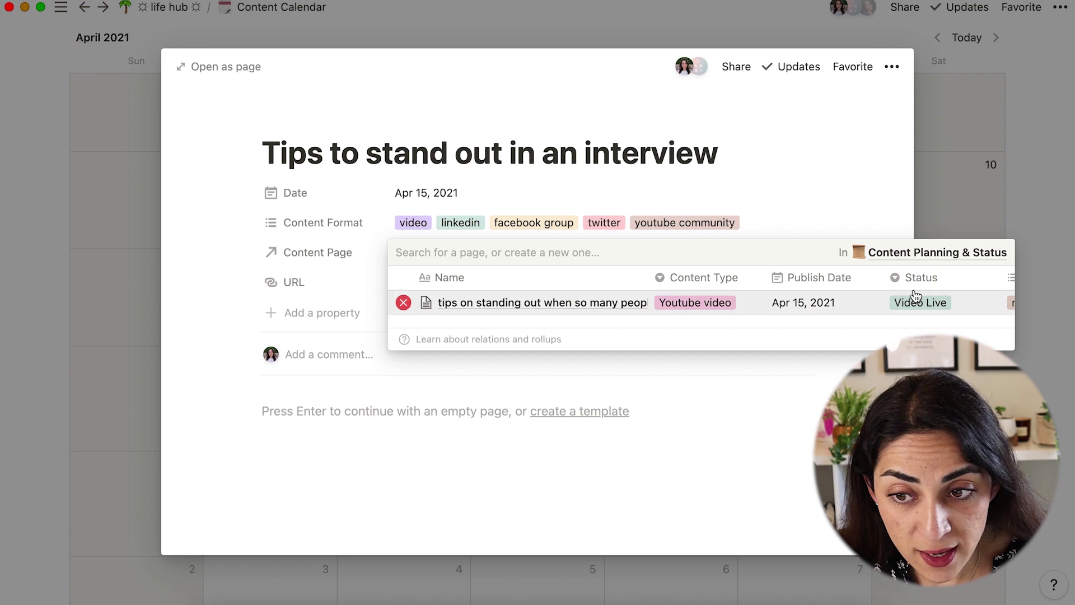
left_click(618, 307)
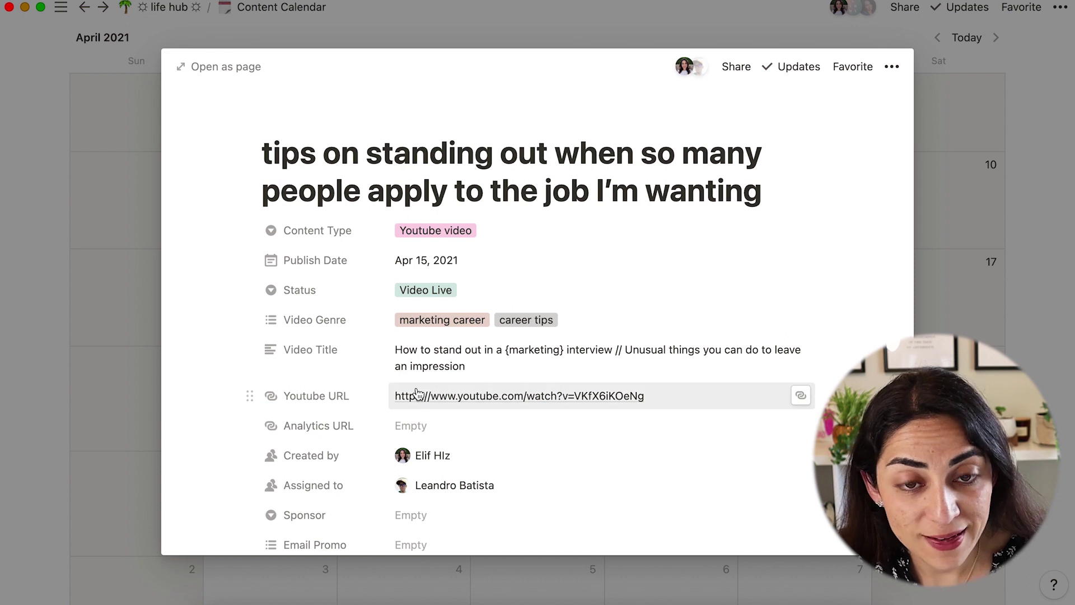
scroll(328, 387, "down", 4)
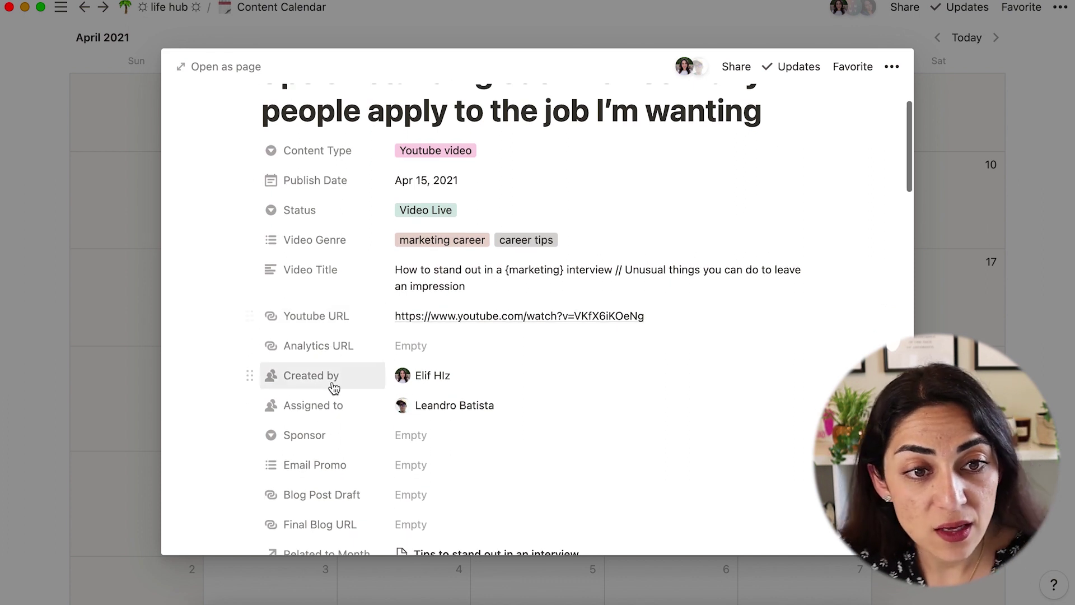
scroll(333, 386, "up", 3)
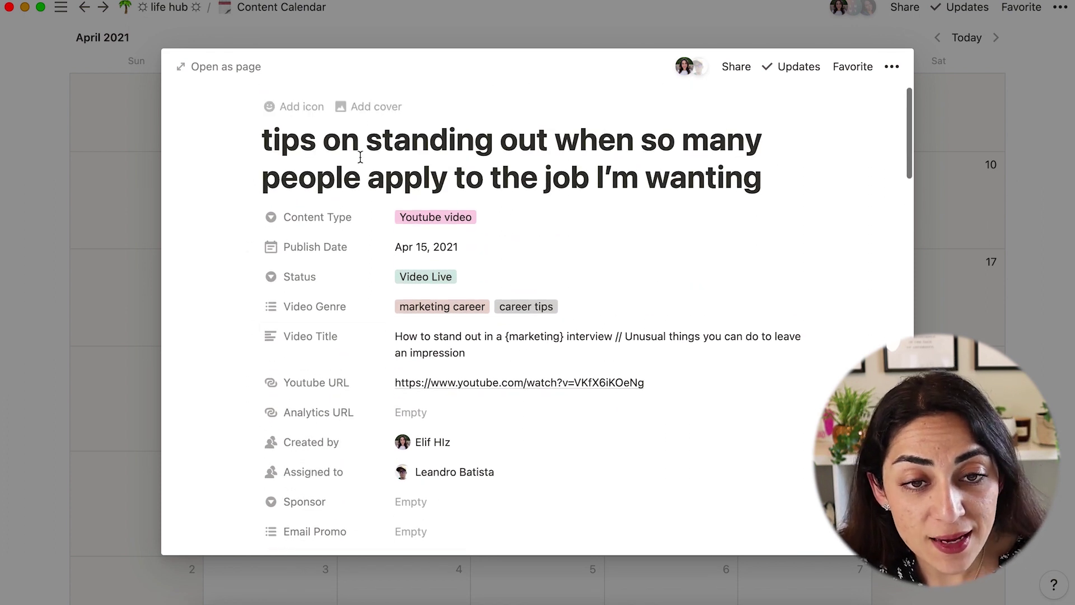
scroll(414, 224, "down", 5)
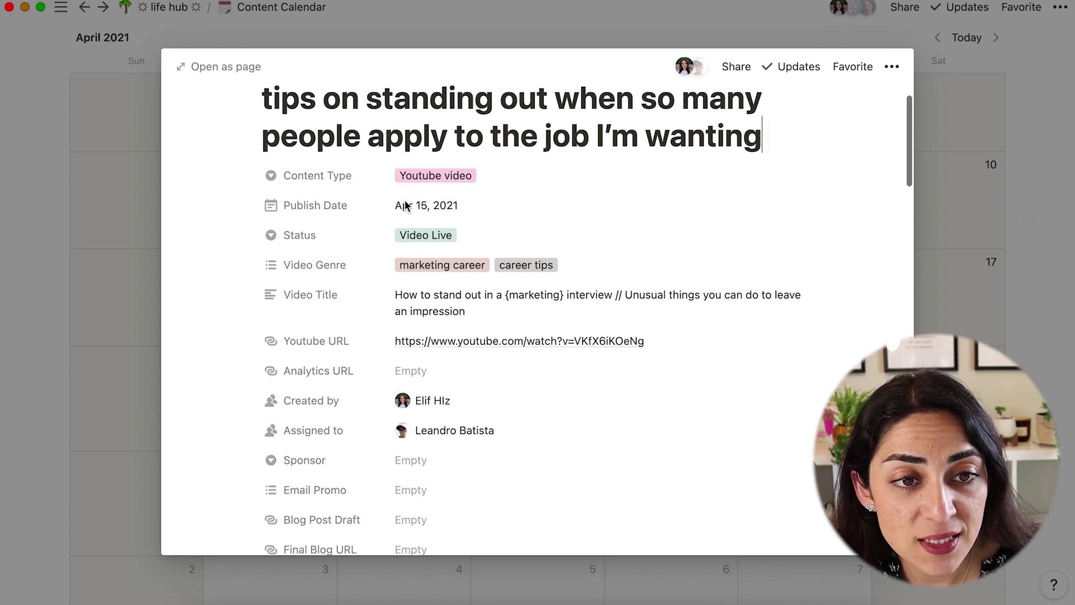
scroll(415, 227, "down", 5)
scroll(406, 232, "up", 3)
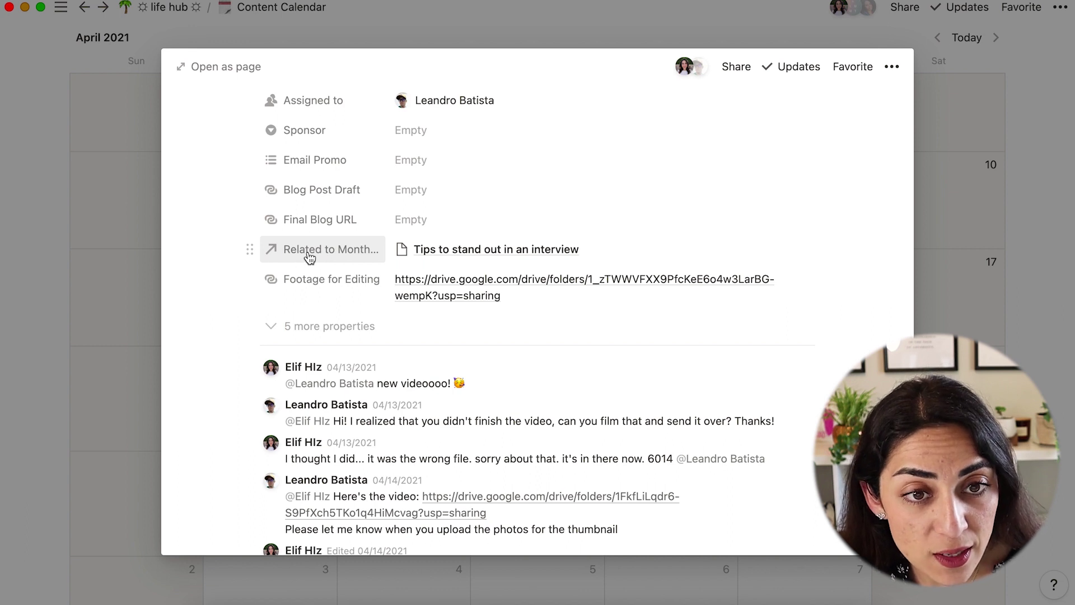
Inspect the full name of the Related to Monthly Publishing Calendar relation, follow it back to the calendar item, and close that item.
left_click(336, 256)
left_click(343, 285)
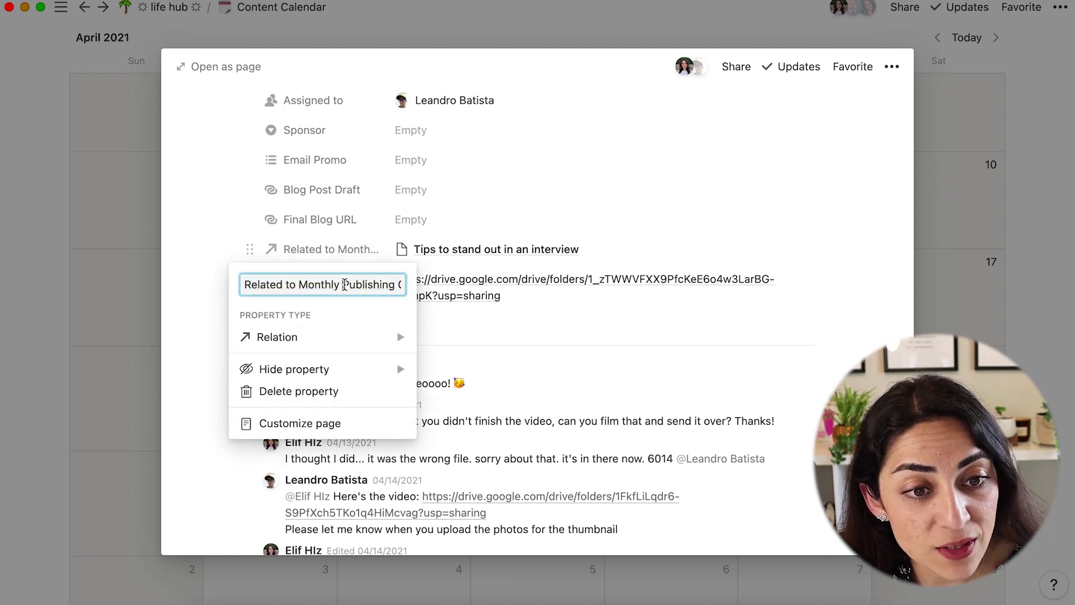
key("End")
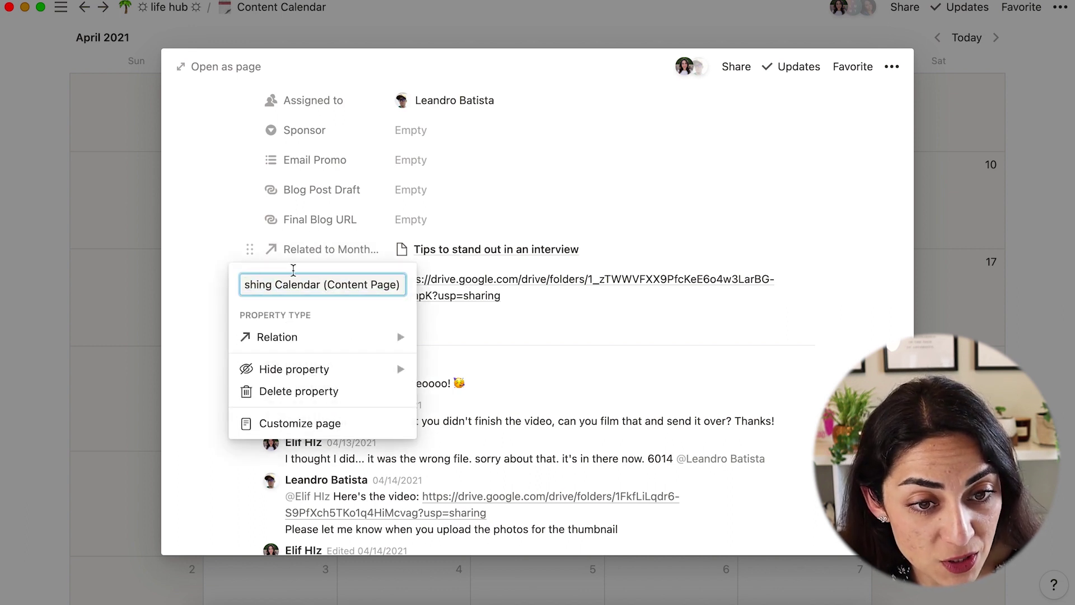
left_click(460, 249)
left_click(477, 300)
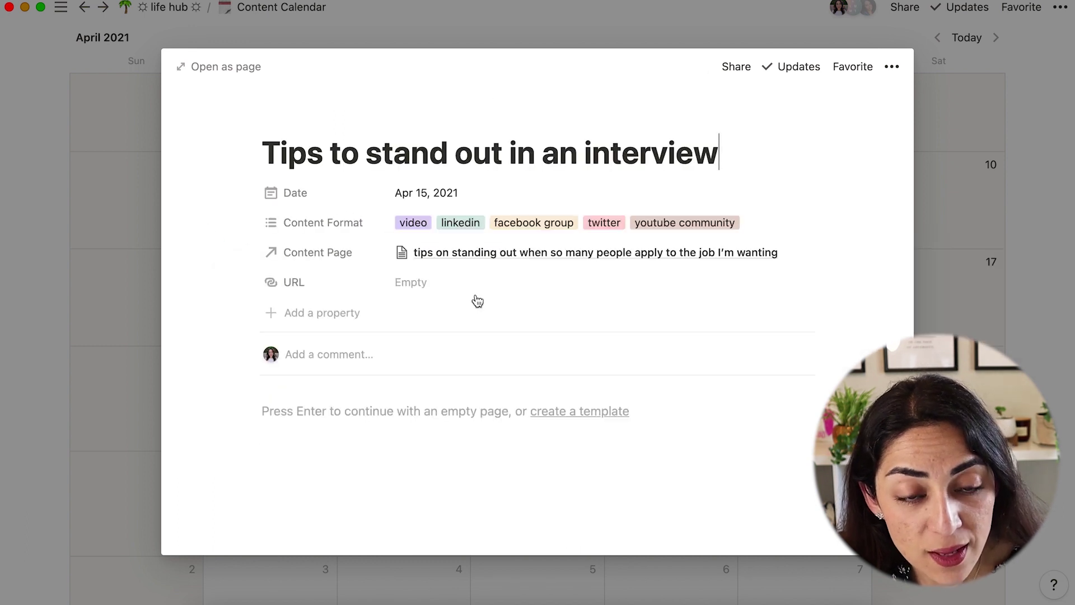
left_click(322, 28)
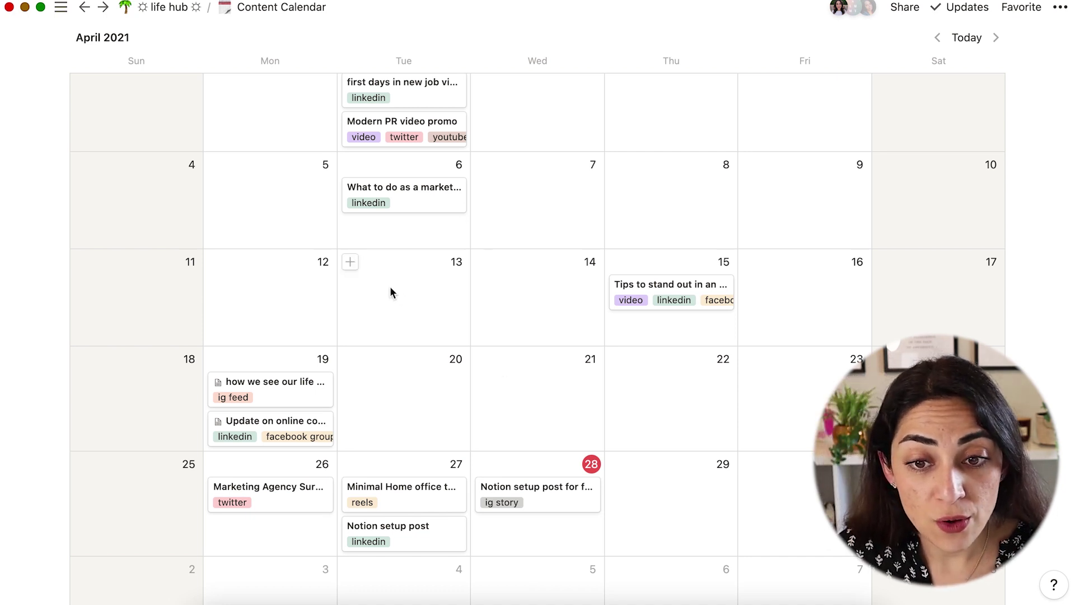
Add an unnamed List view to the Content Calendar and look through its items.
scroll(392, 291, "up", 3)
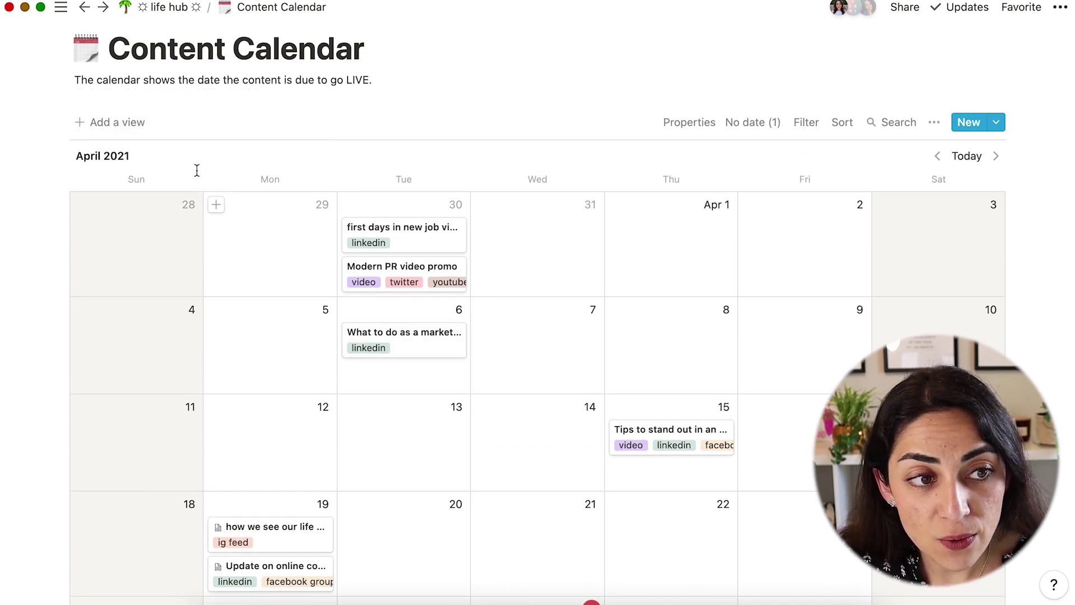
left_click(116, 128)
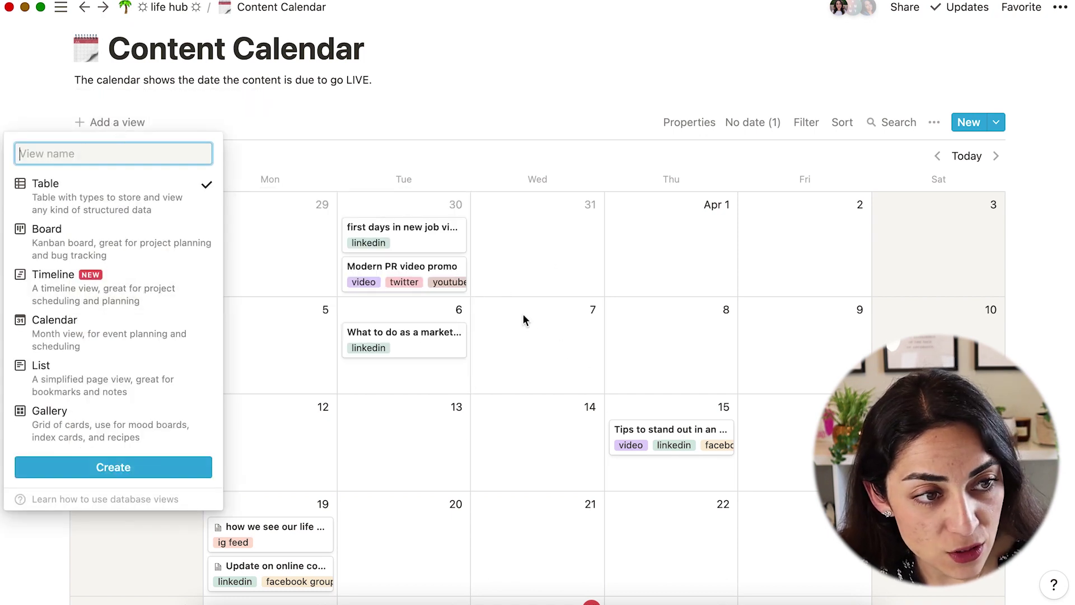
left_click(80, 379)
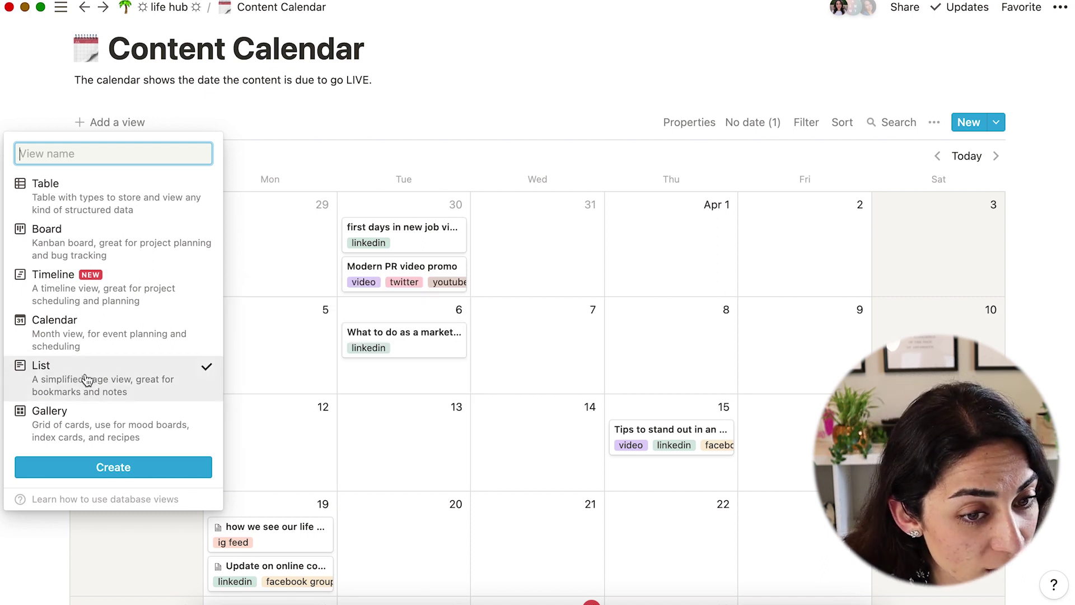
left_click(99, 467)
scroll(269, 463, "down", 3)
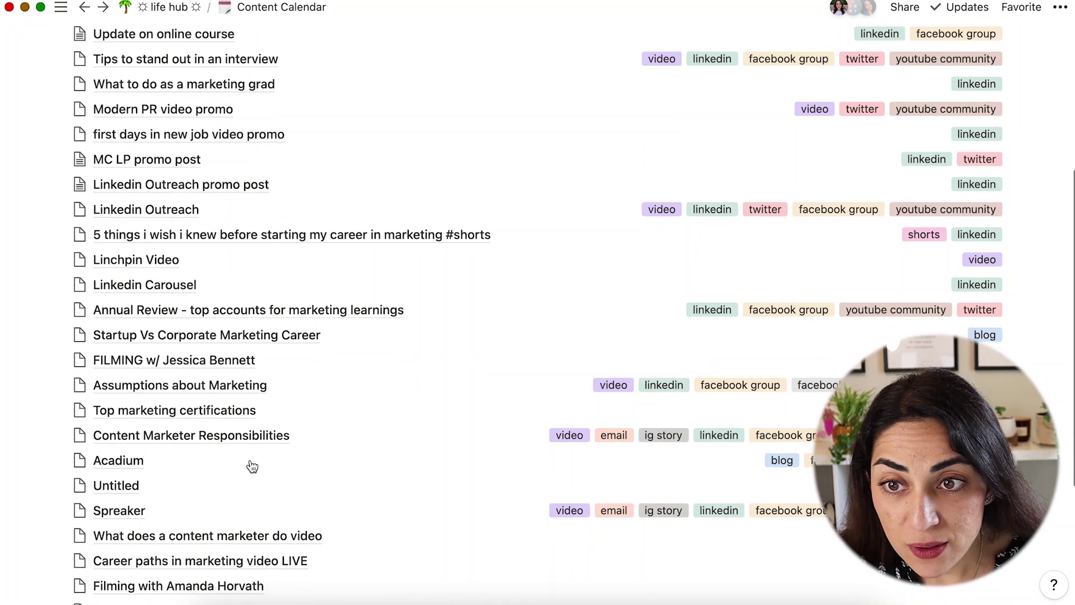
scroll(252, 466, "down", 5)
scroll(249, 456, "up", 15)
Switch the Content Calendar back to Calendar view, check its available views, and look over April 2021.
left_click(139, 147)
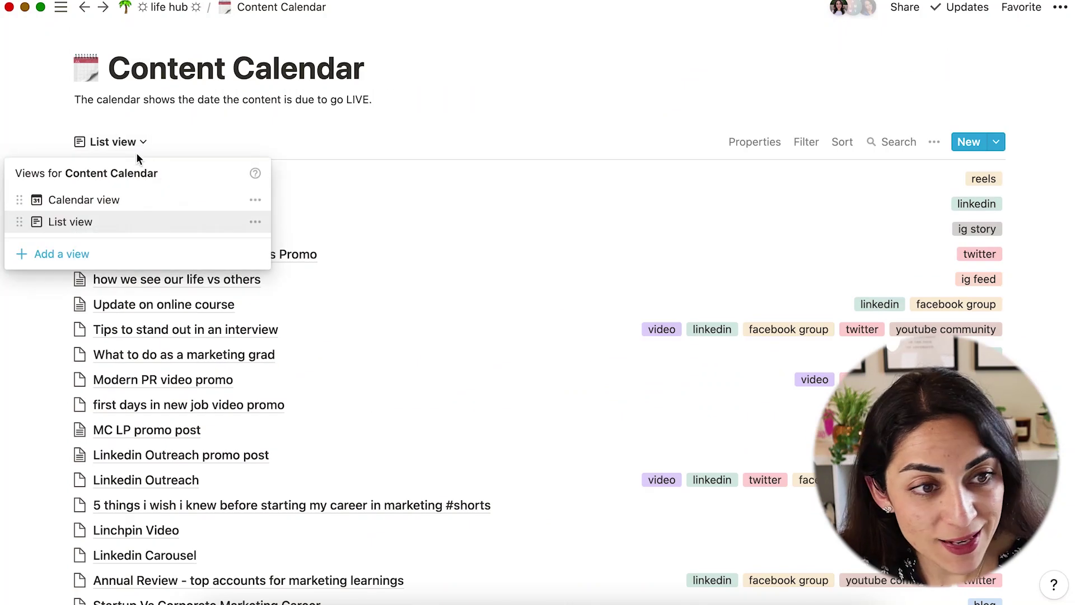
left_click(79, 202)
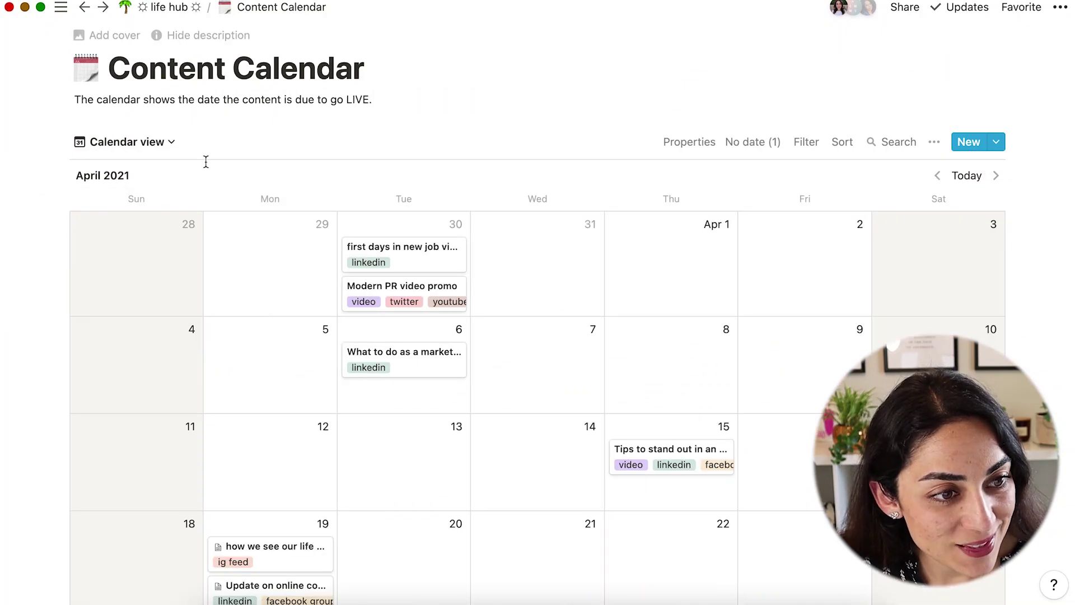
left_click(170, 146)
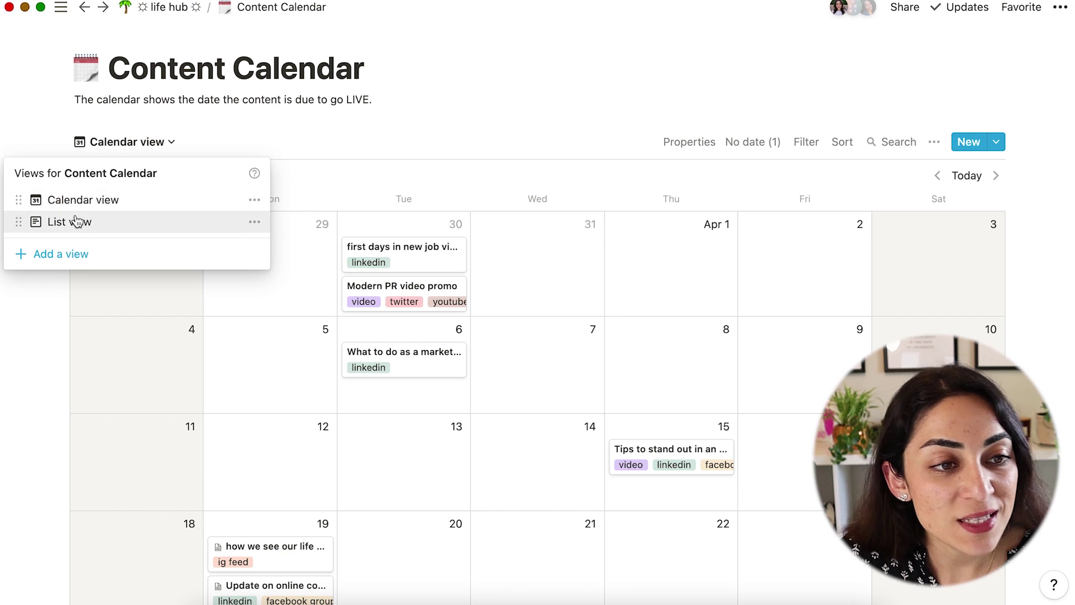
left_click(199, 148)
scroll(478, 374, "down", 1)
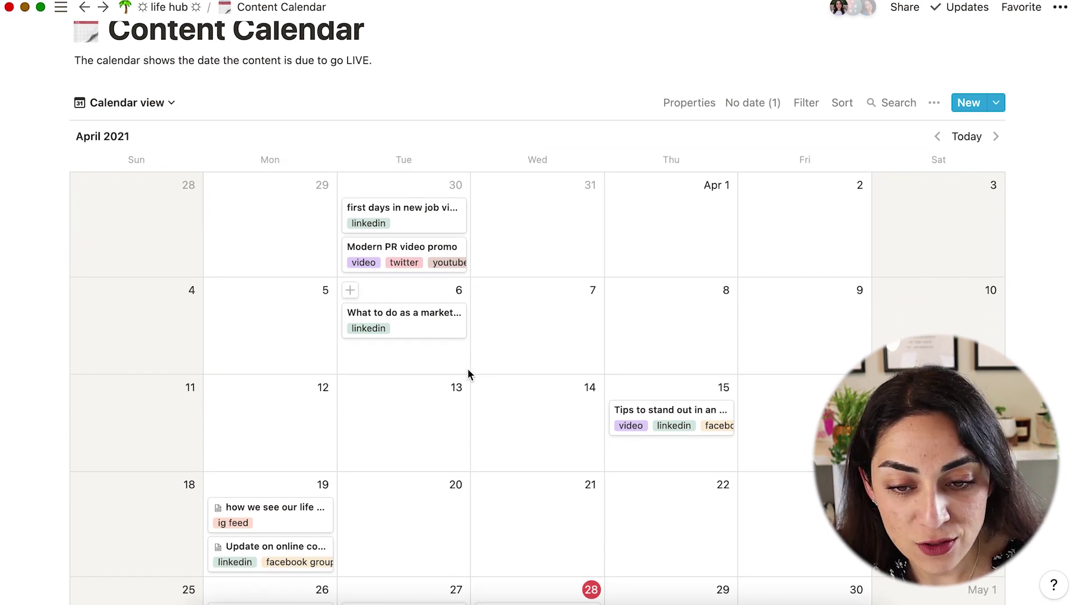
scroll(469, 370, "down", 3)
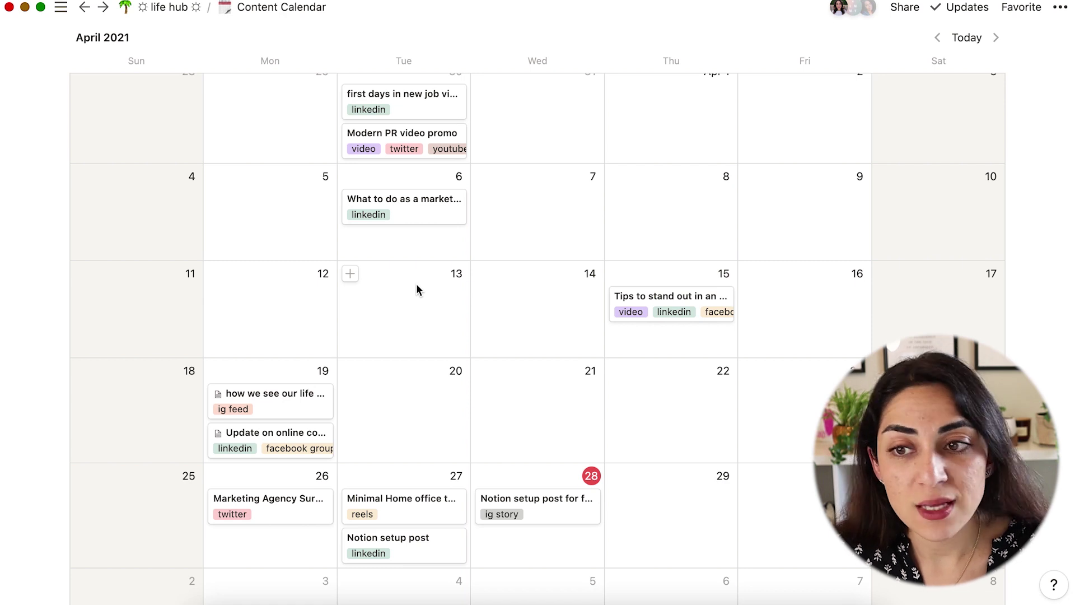
Go to the Content Station page and look across the status columns of its Content Planning & Status board.
scroll(390, 305, "up", 2)
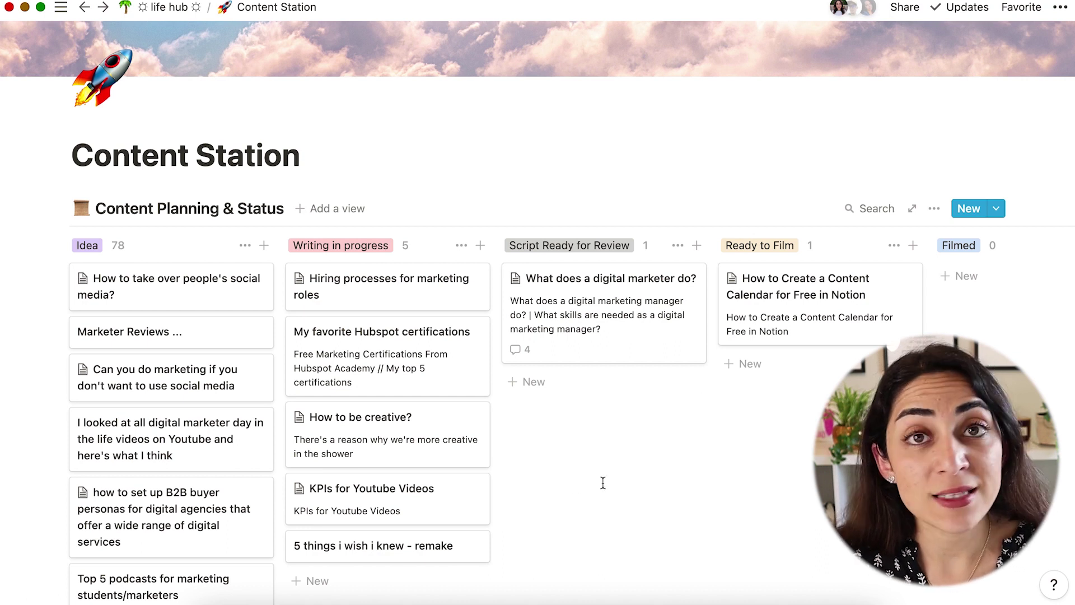
scroll(605, 470, "right", 8)
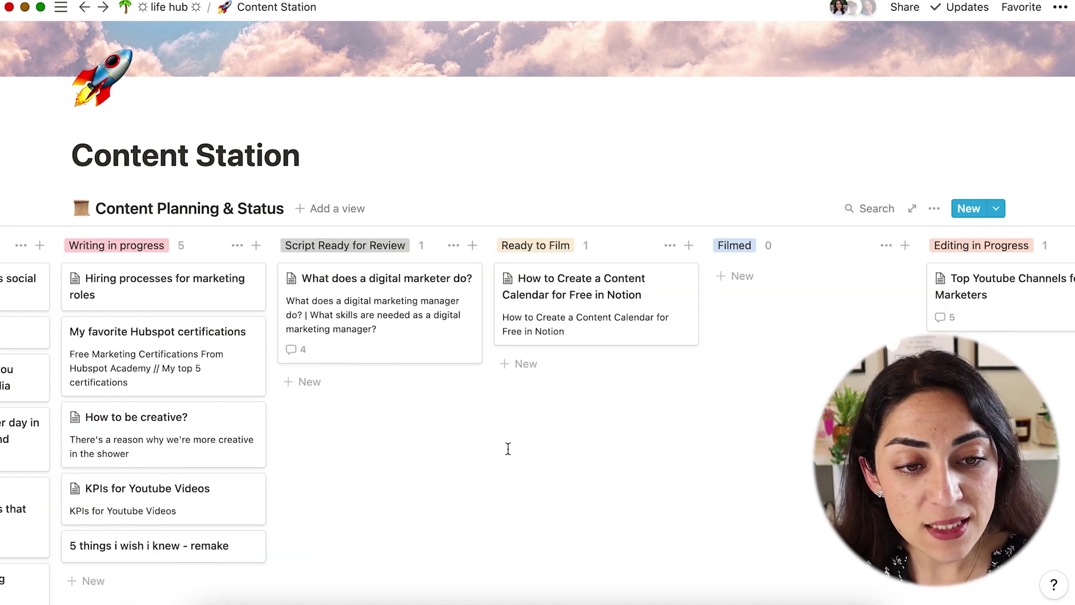